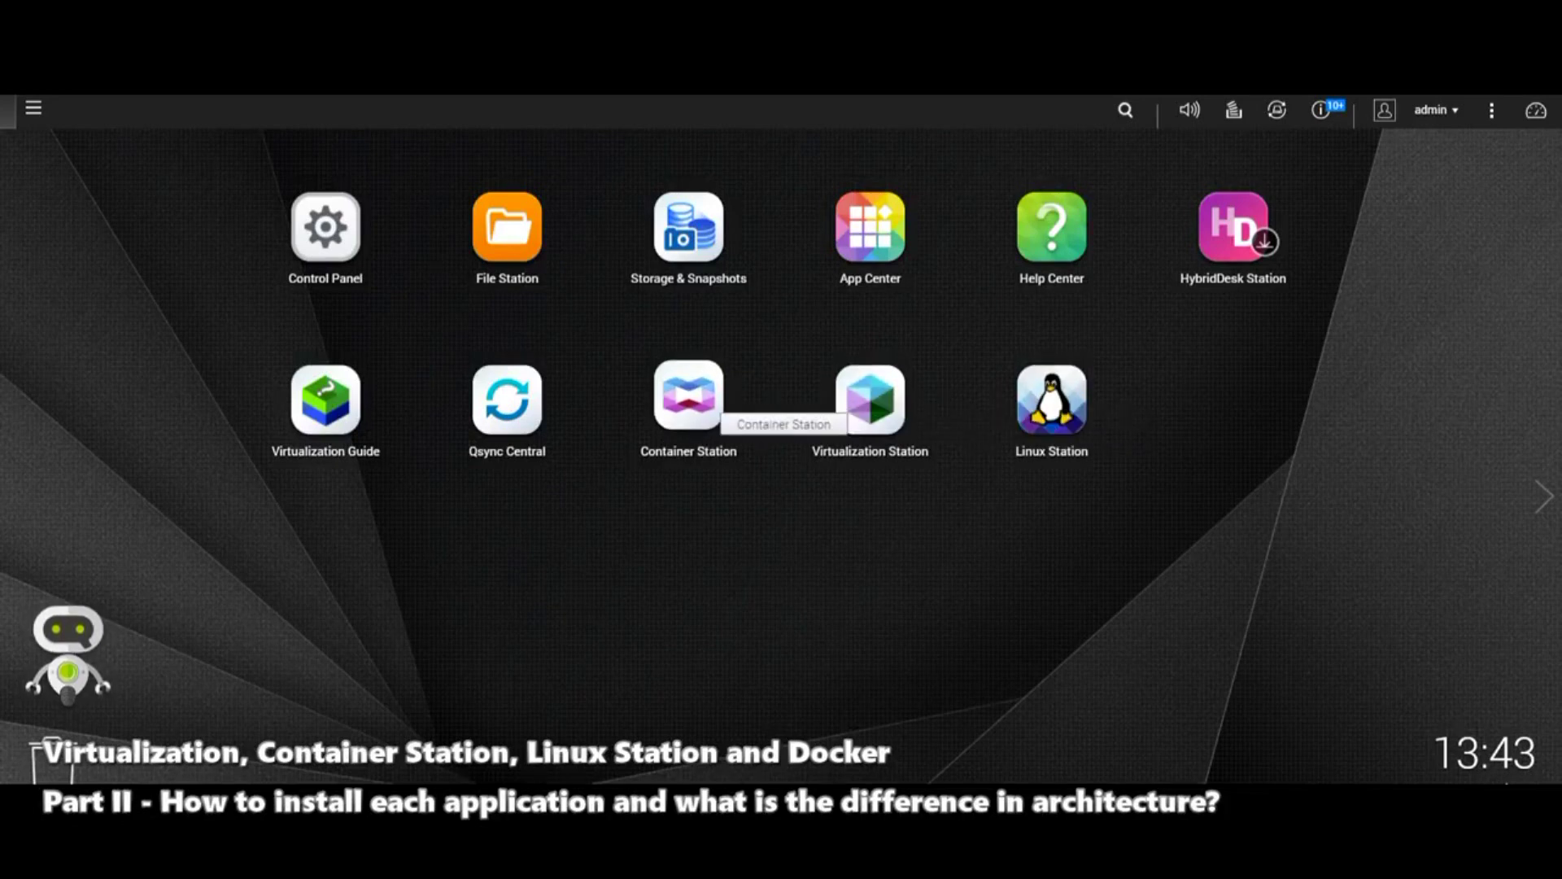
# Step: Launch Container Station and Virtualization Station from the desktop, minimizing each window
pyautogui.click(689, 401)
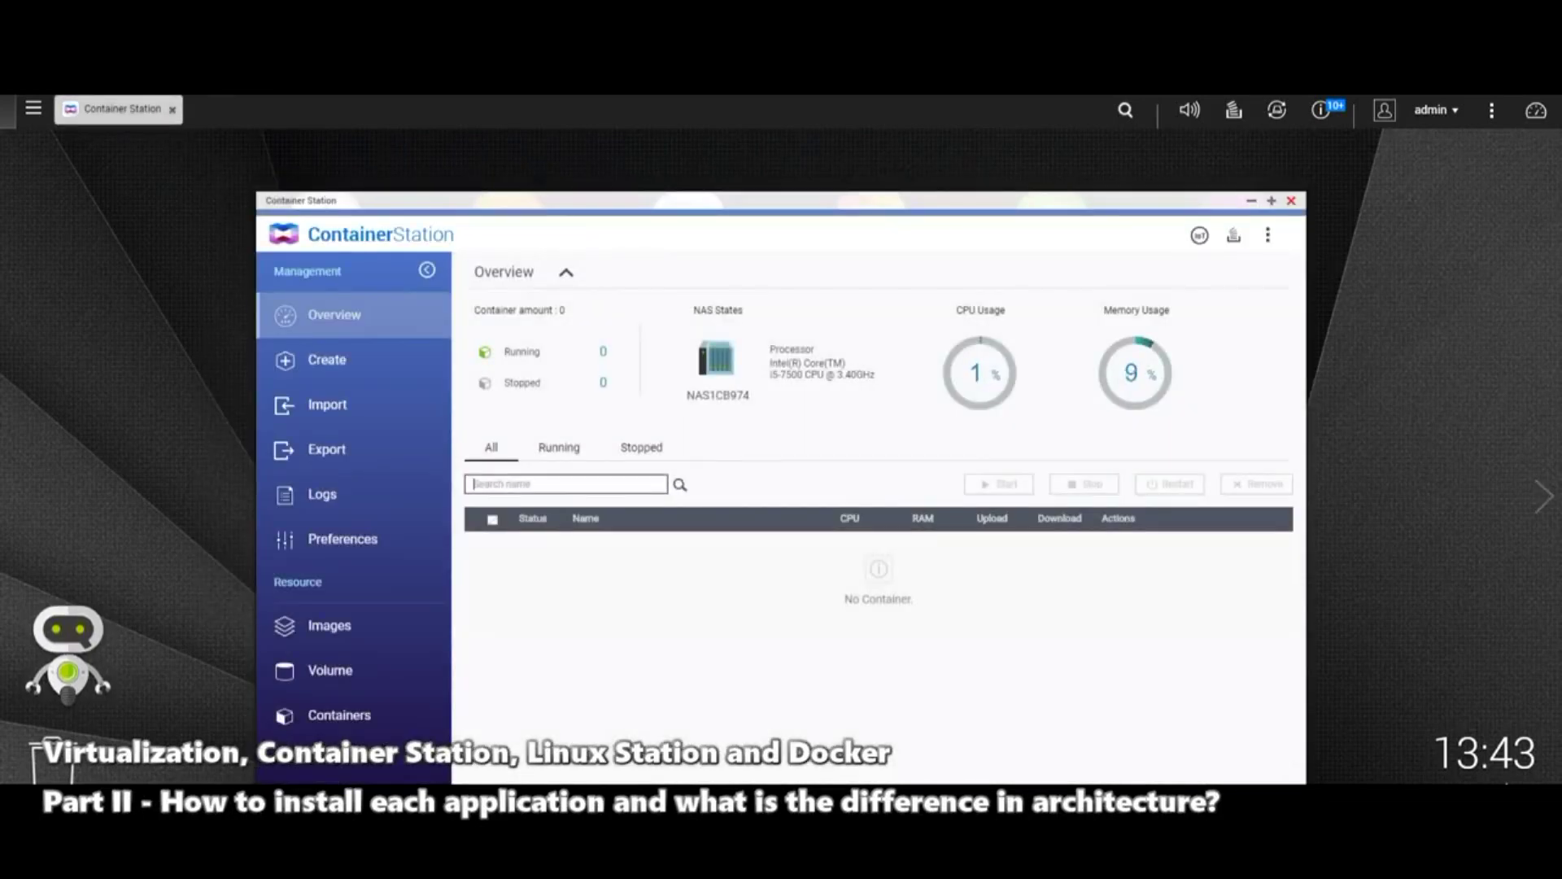
pyautogui.click(118, 108)
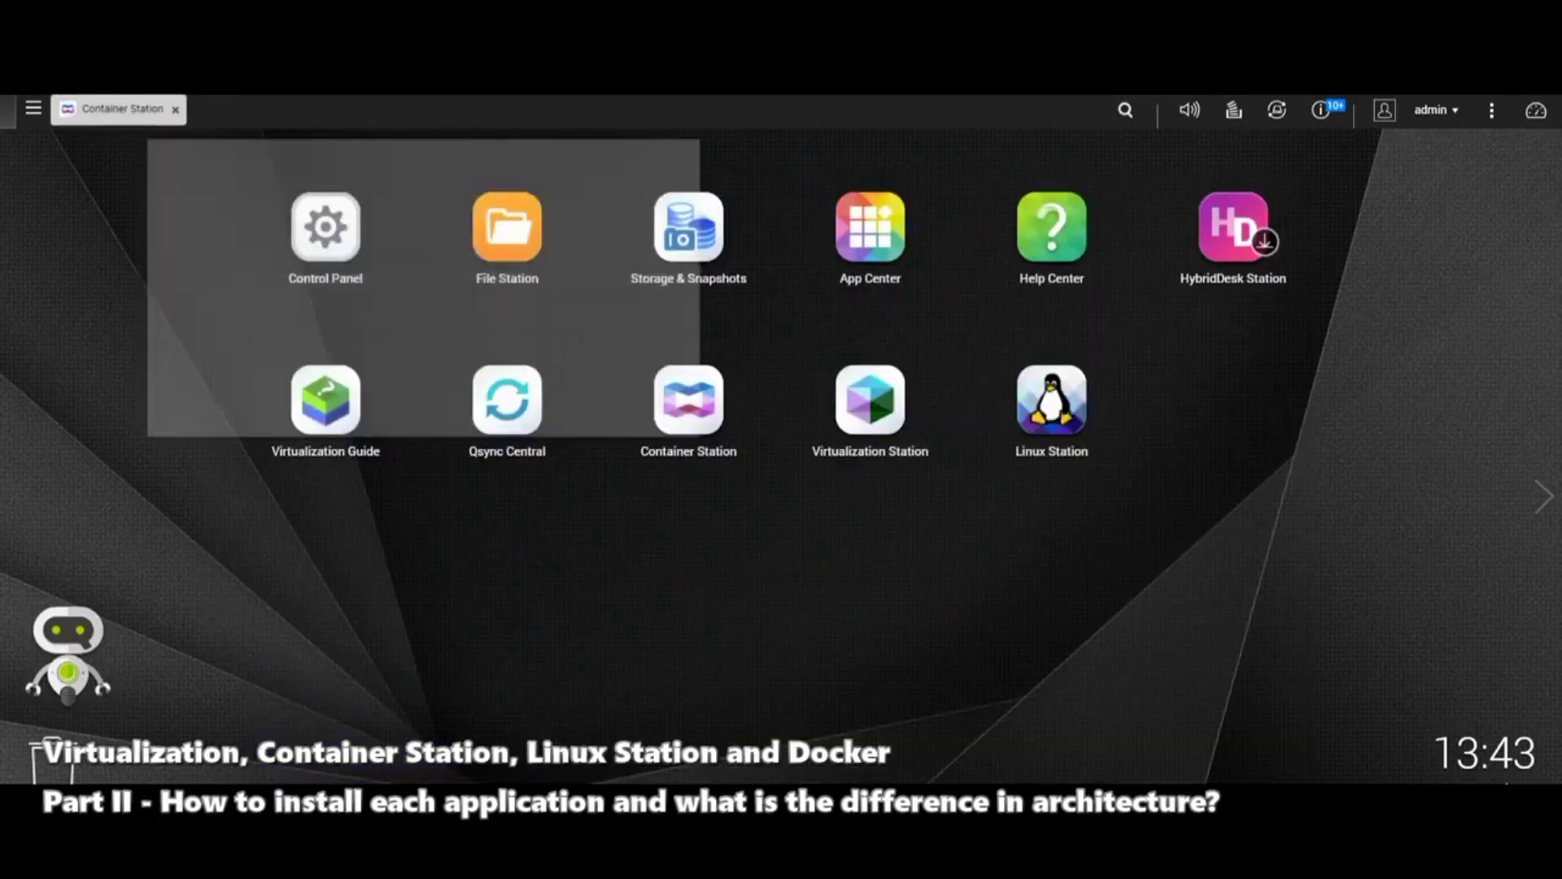
pyautogui.click(868, 402)
pyautogui.click(251, 109)
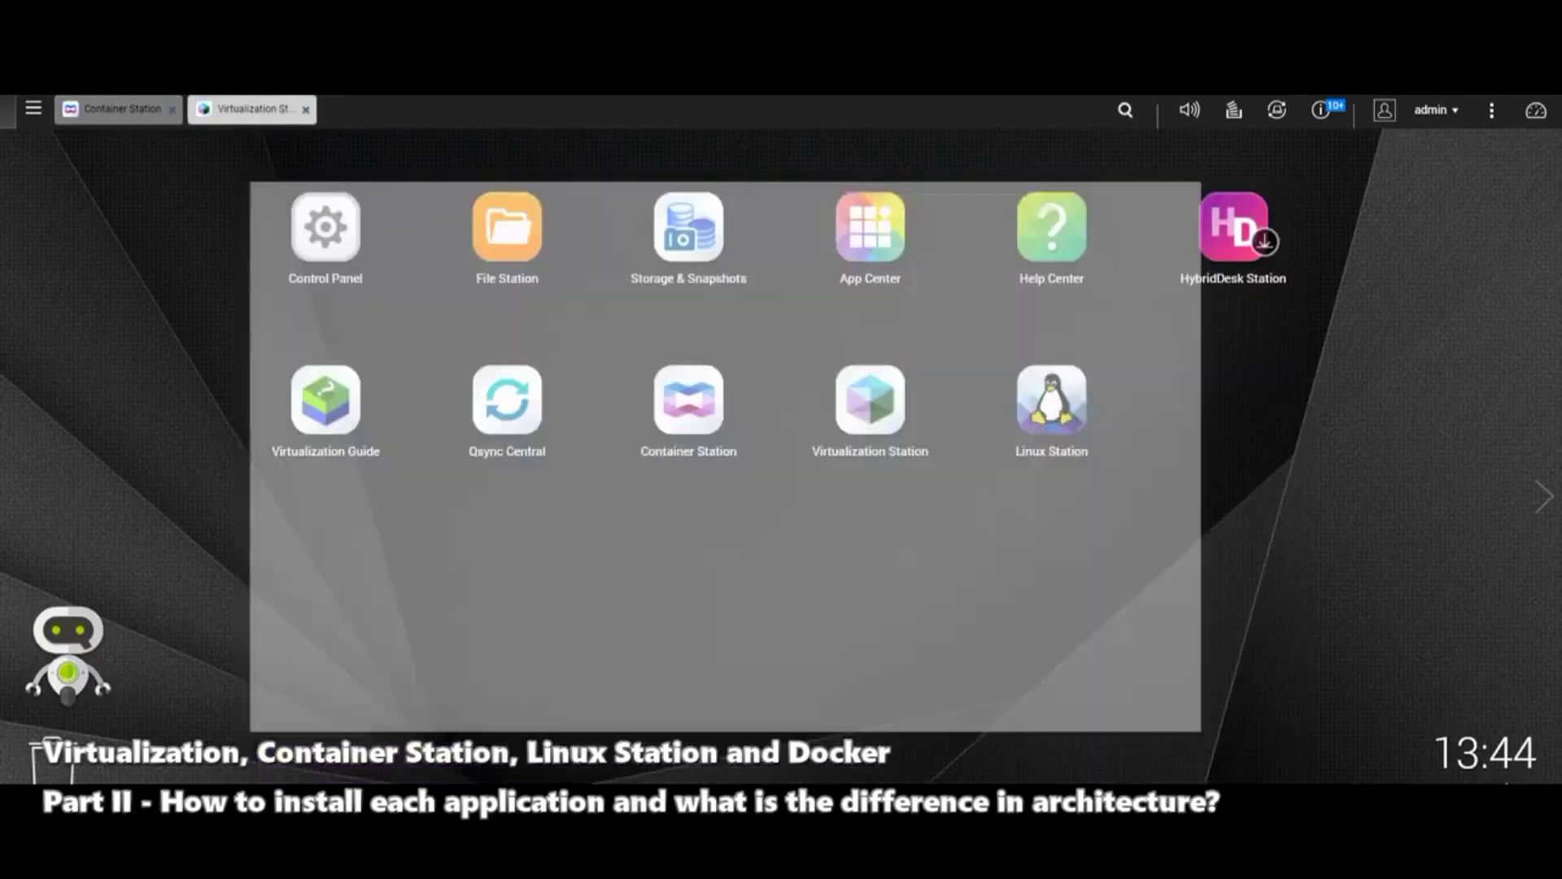
# Step: Open Linux Station and start installing the Ubuntu 16.04 add-on from Linux Containers
pyautogui.click(1047, 399)
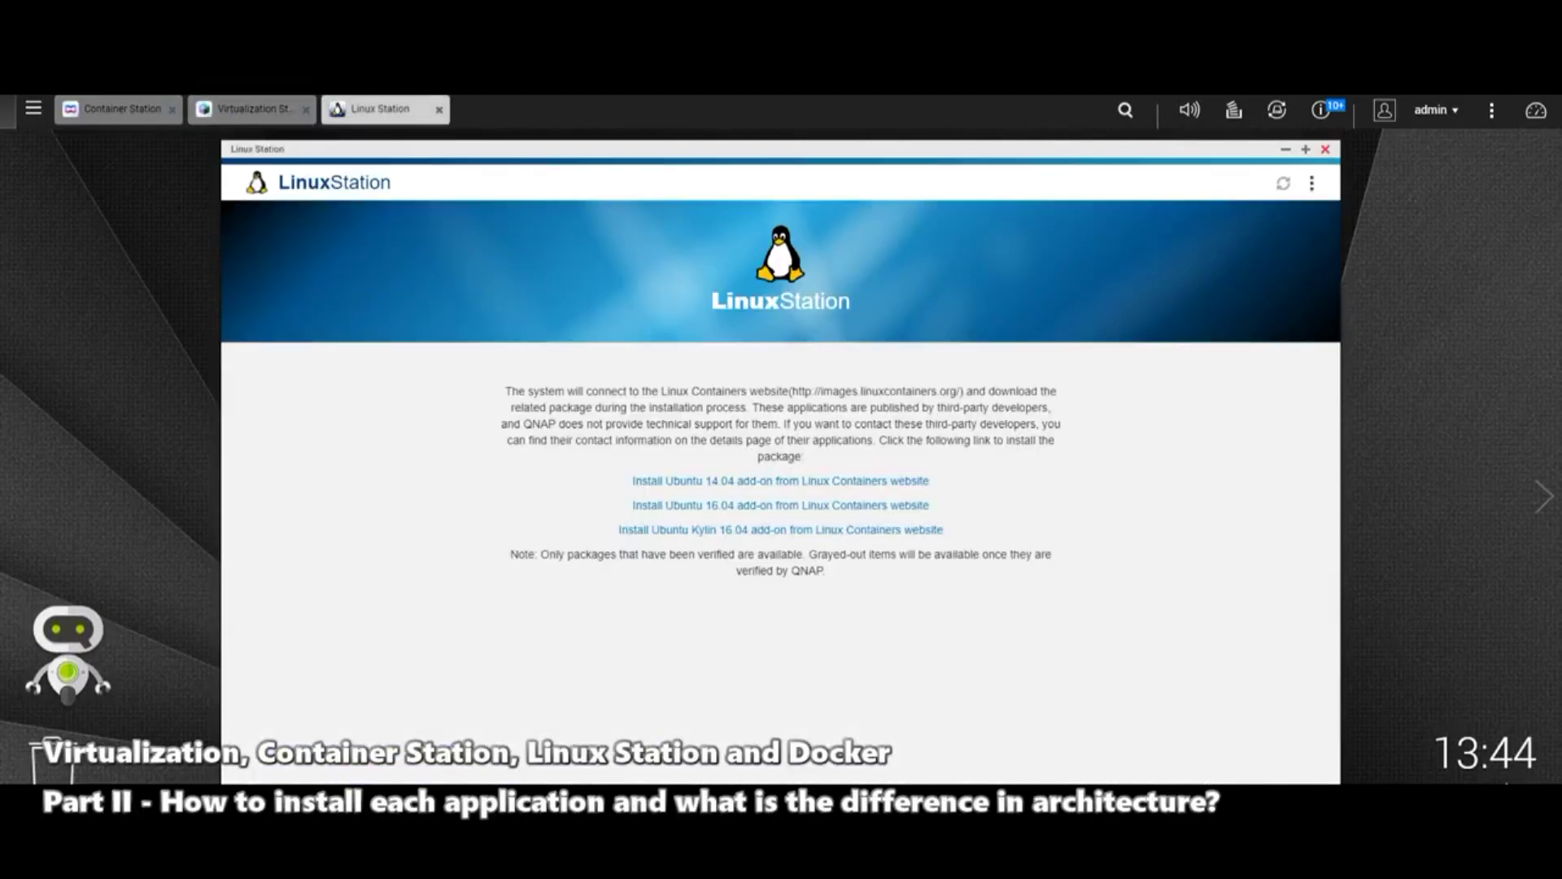
pyautogui.click(380, 108)
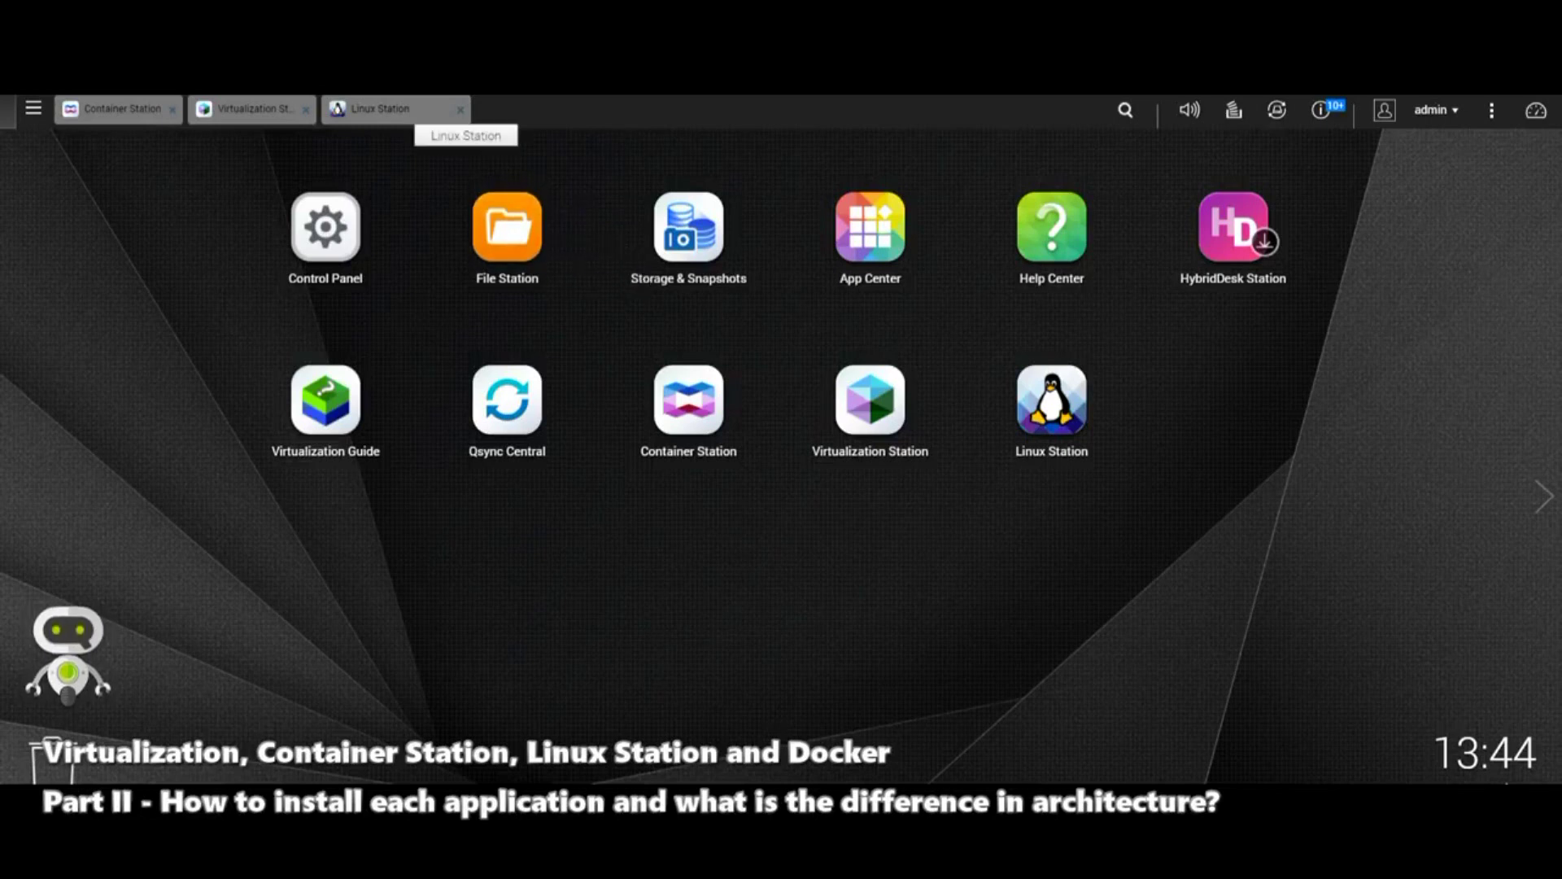
pyautogui.click(407, 110)
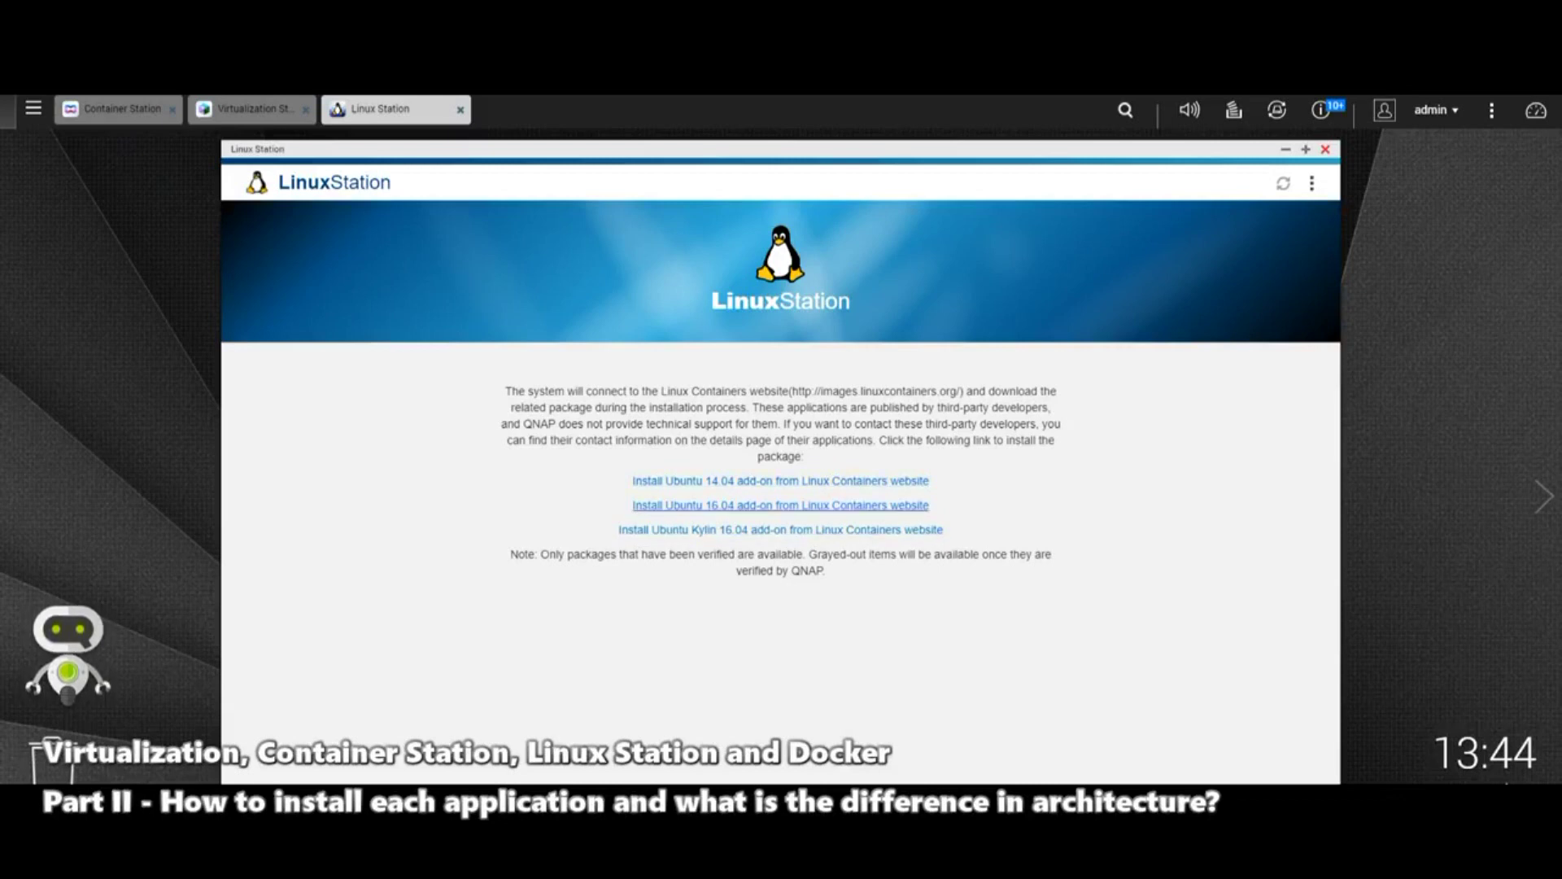
pyautogui.click(781, 481)
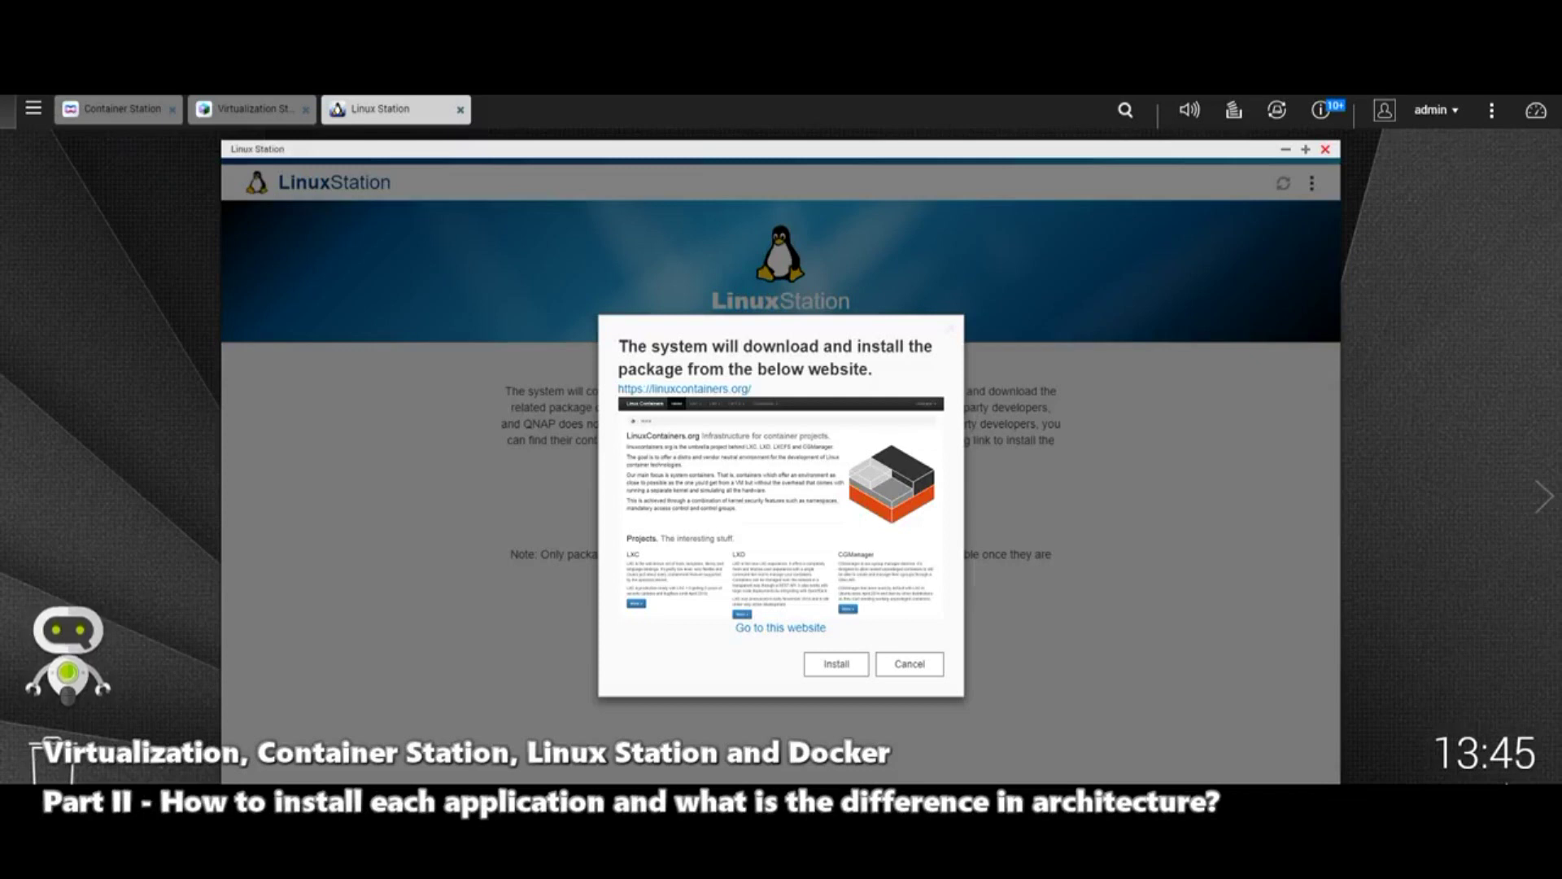
# Step: Cancel the add-on download prompt and switch over to Container Station
pyautogui.press('Escape')
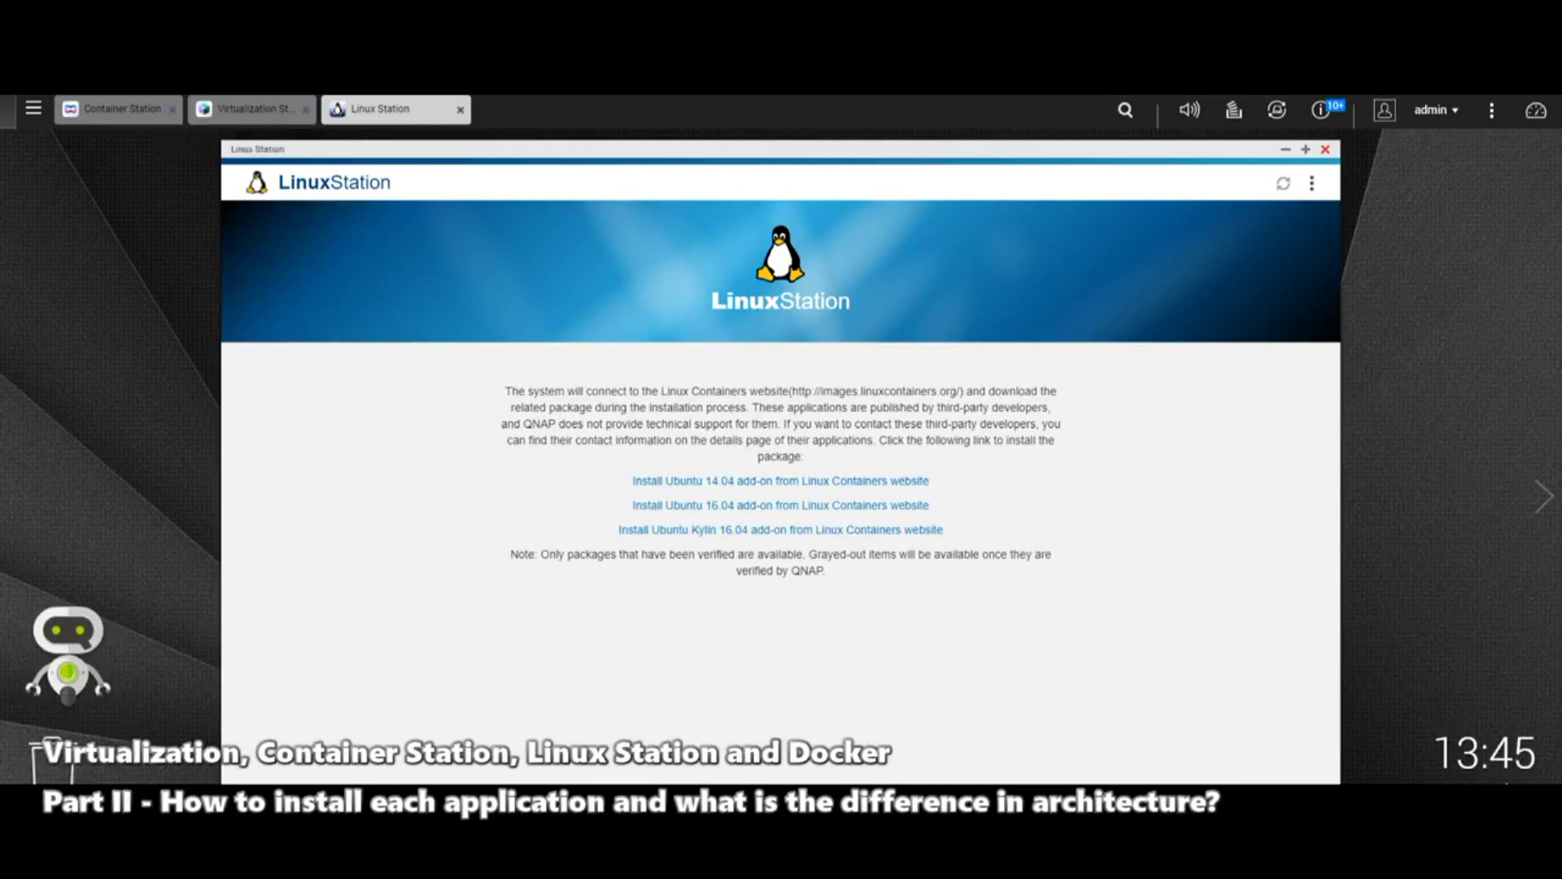
pyautogui.click(122, 109)
# Step: Close Linux Station, dismiss the myQNAPcloud UPnP notice, and bring up the Create VM form
pyautogui.click(248, 108)
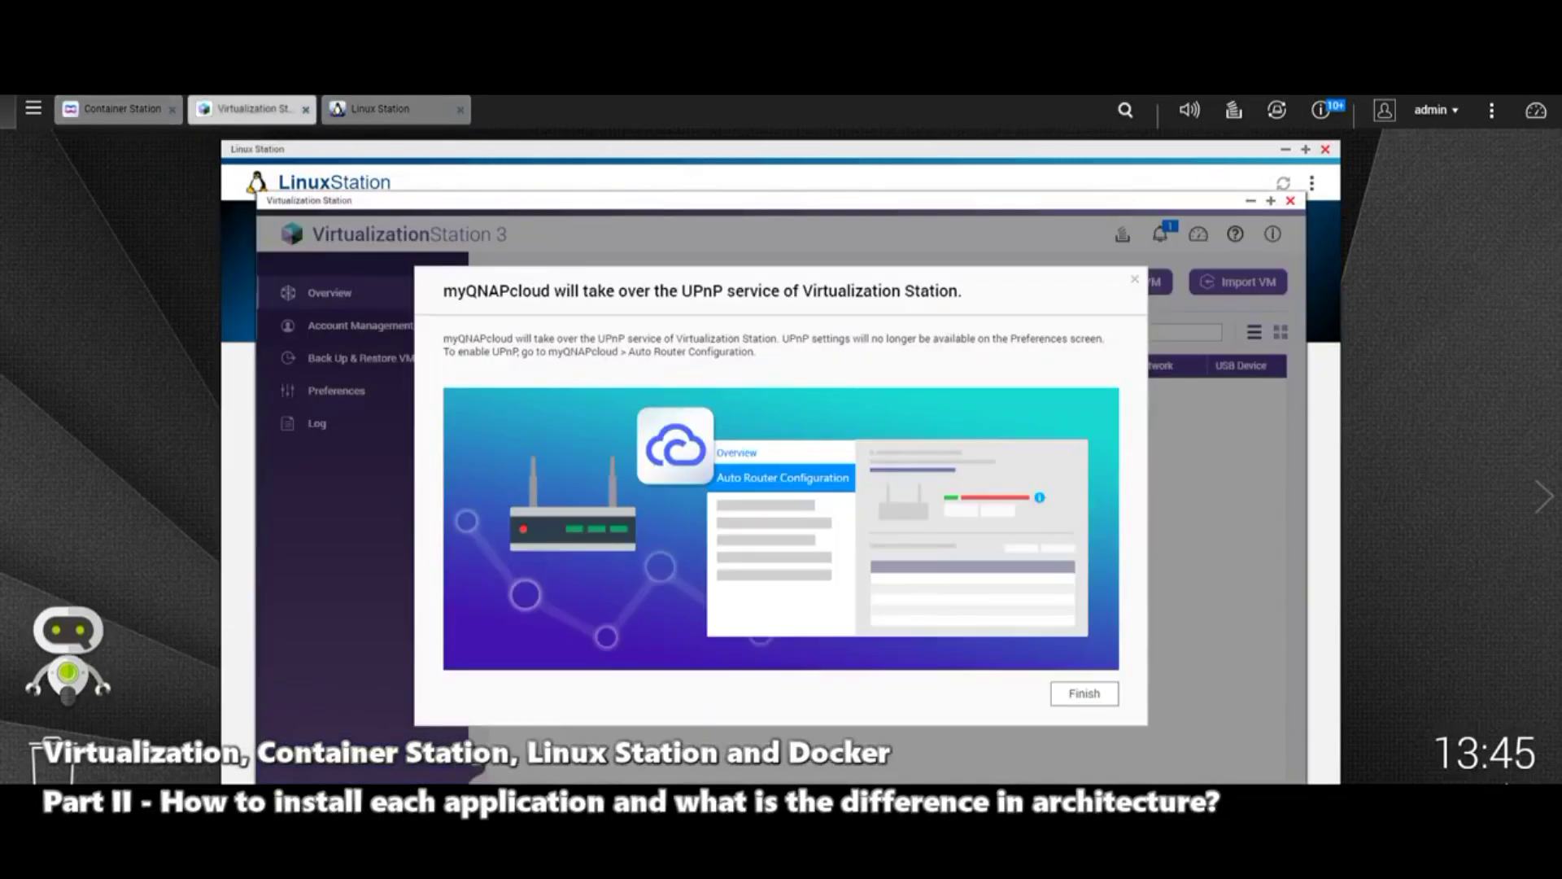
pyautogui.click(459, 109)
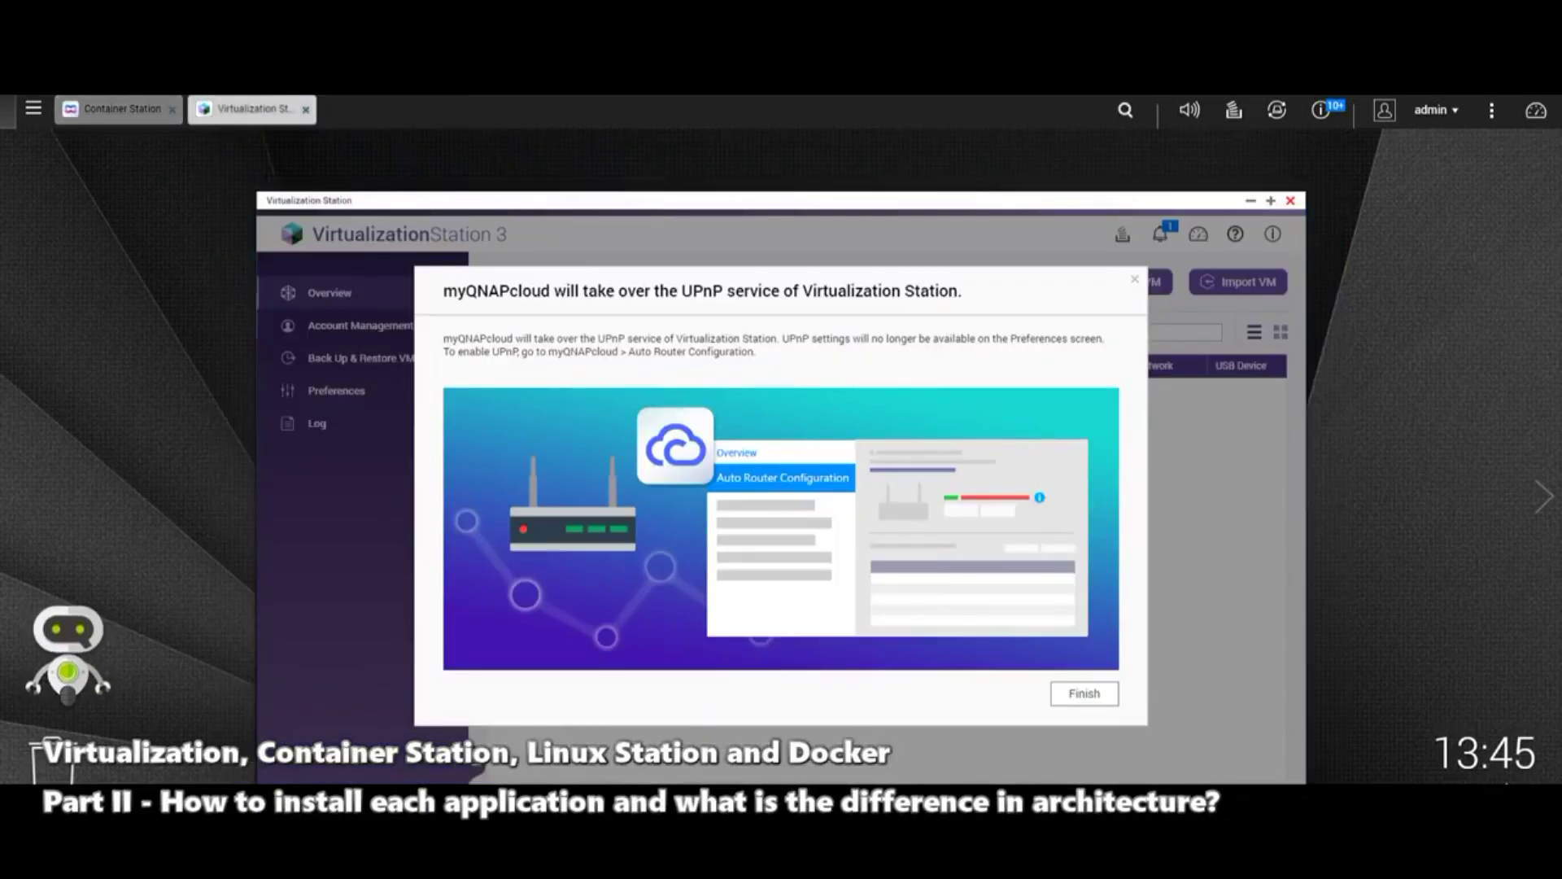
pyautogui.press('Return')
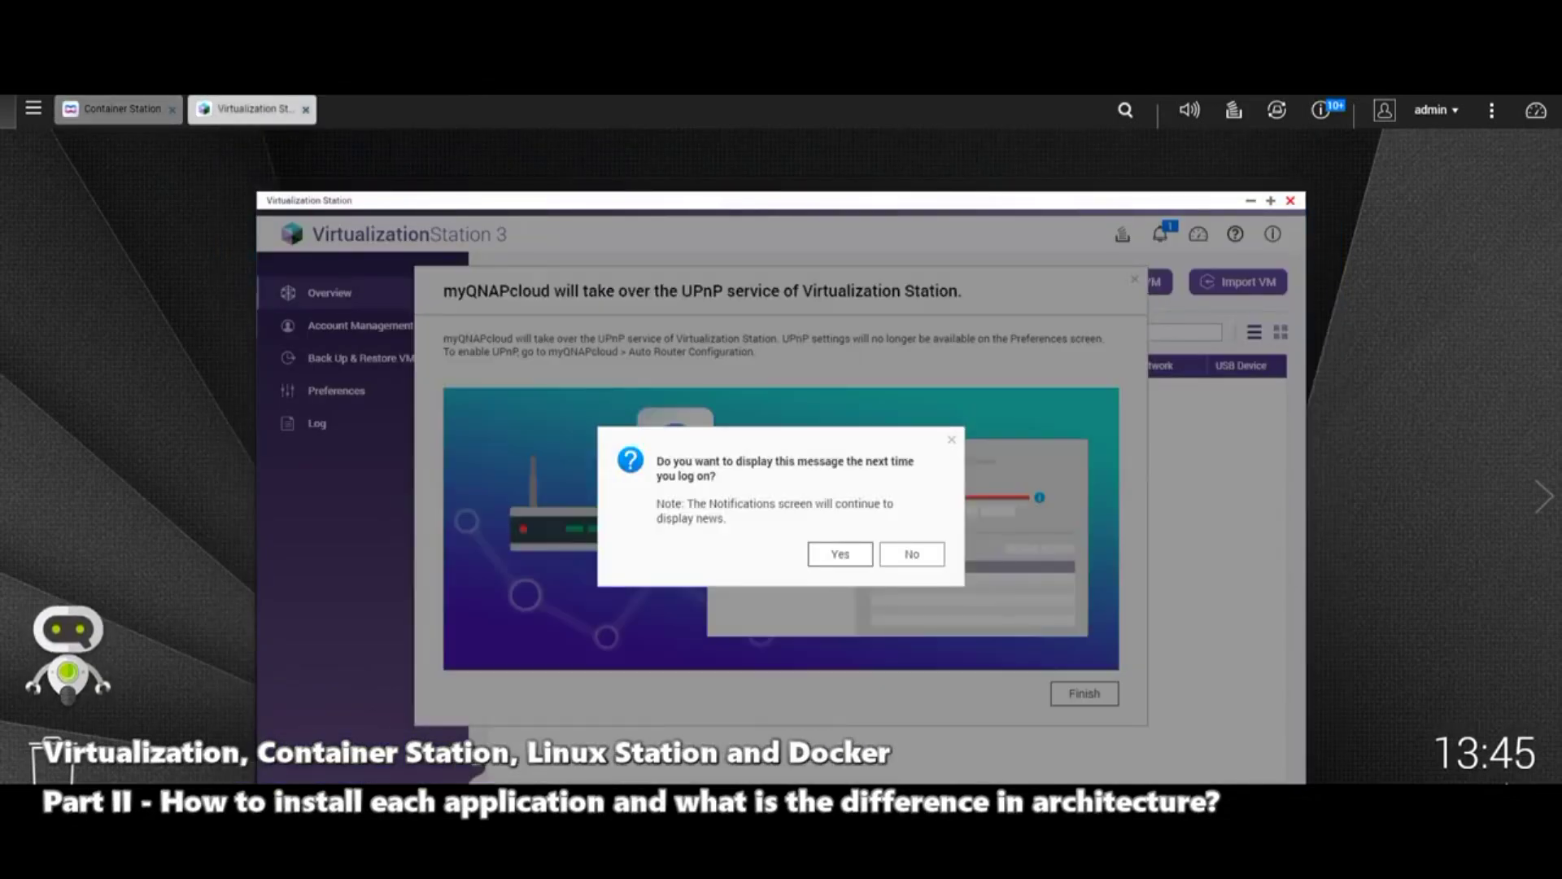
pyautogui.press('Return')
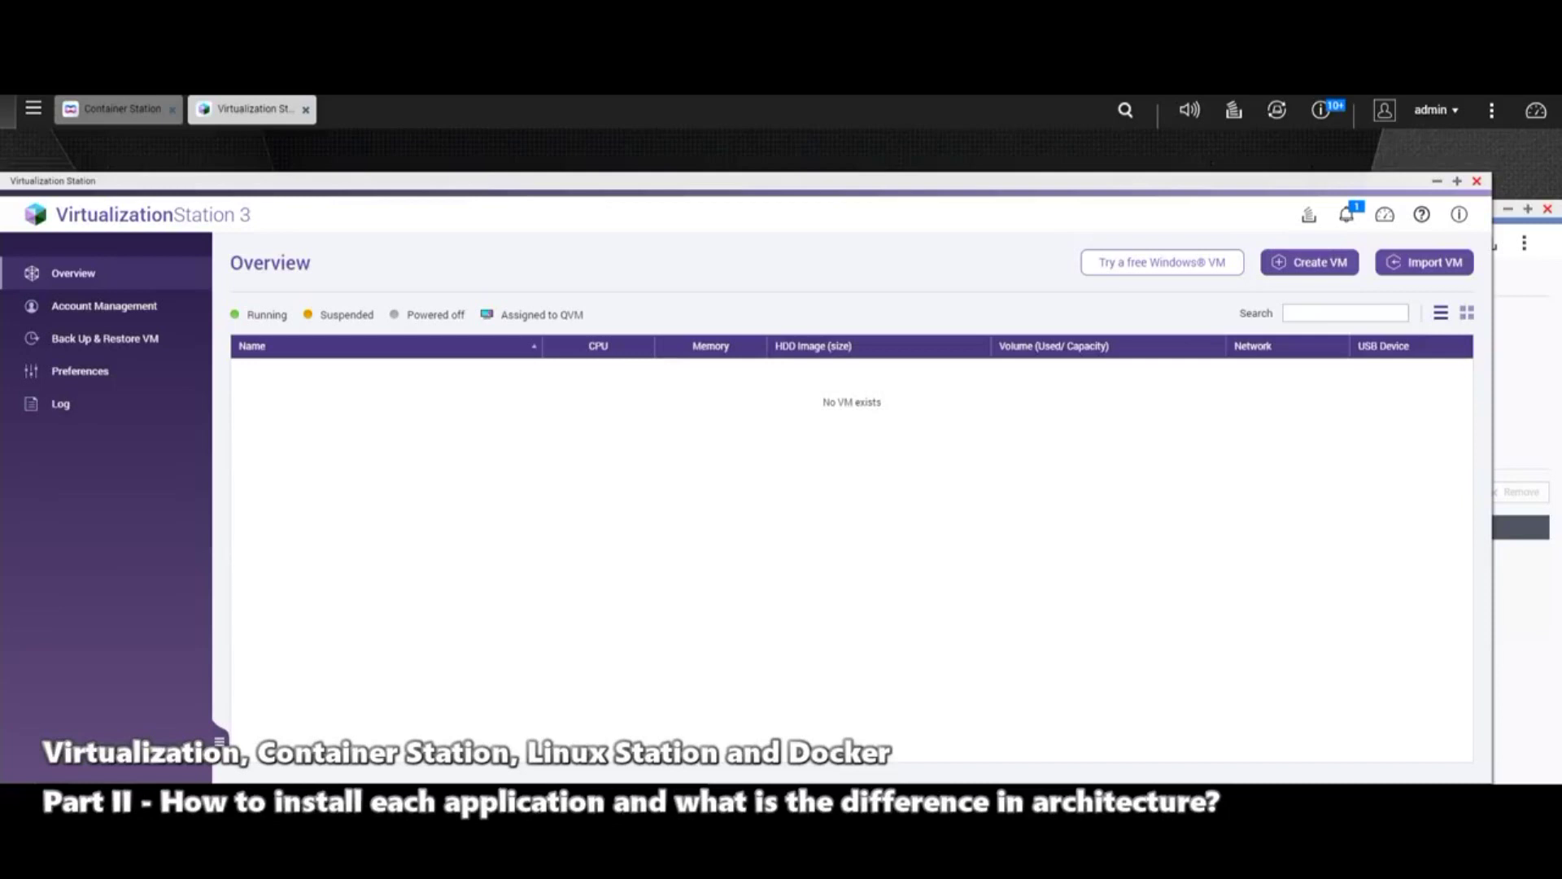
pyautogui.click(1310, 262)
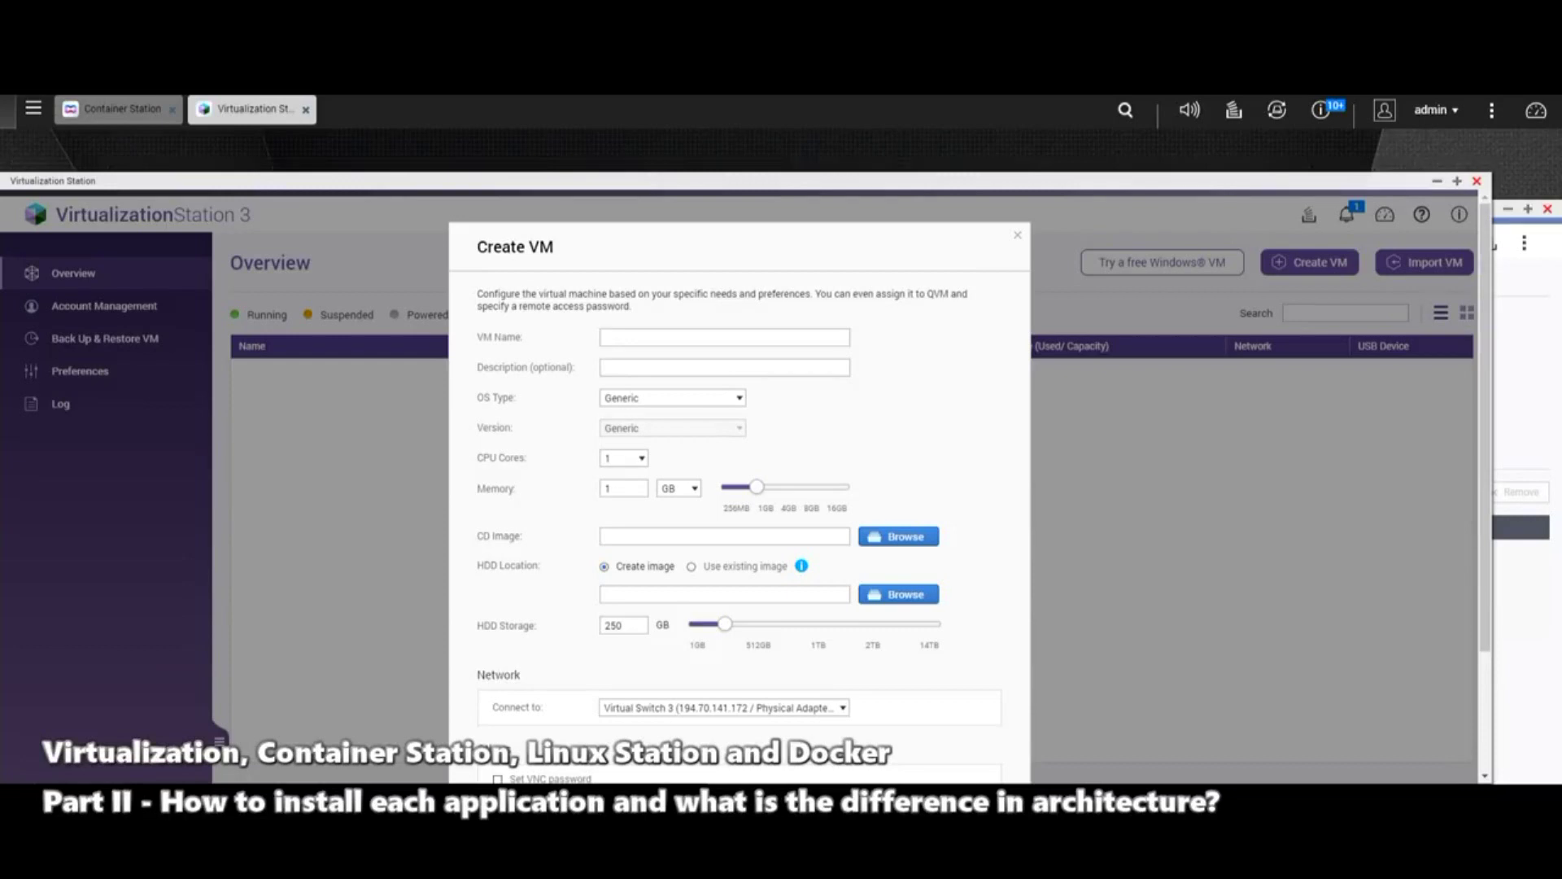
pyautogui.click(643, 337)
pyautogui.click(672, 398)
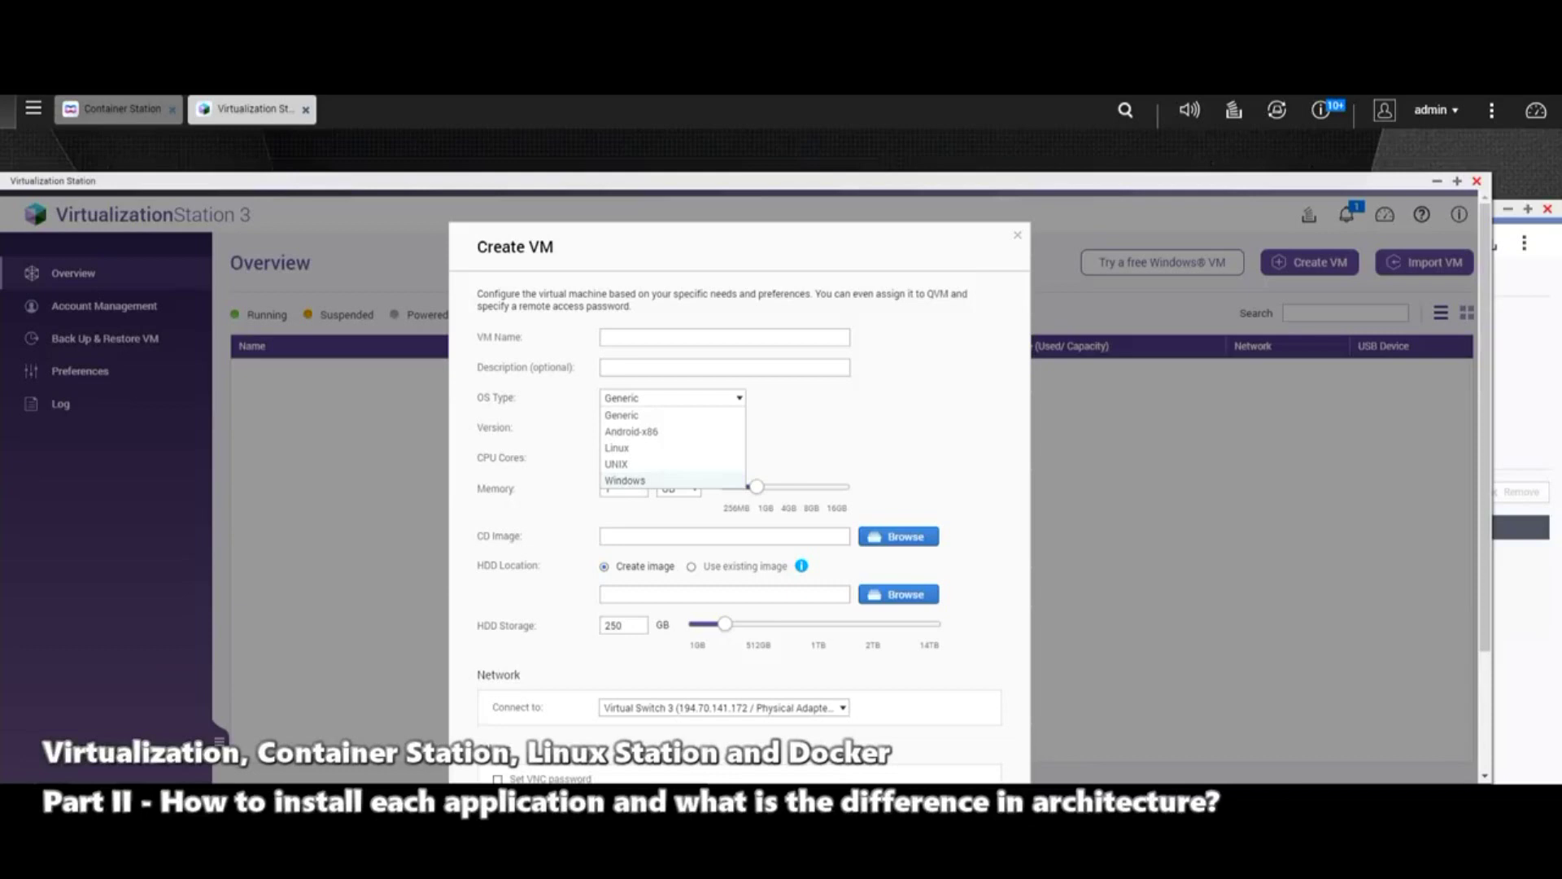
pyautogui.press('Escape')
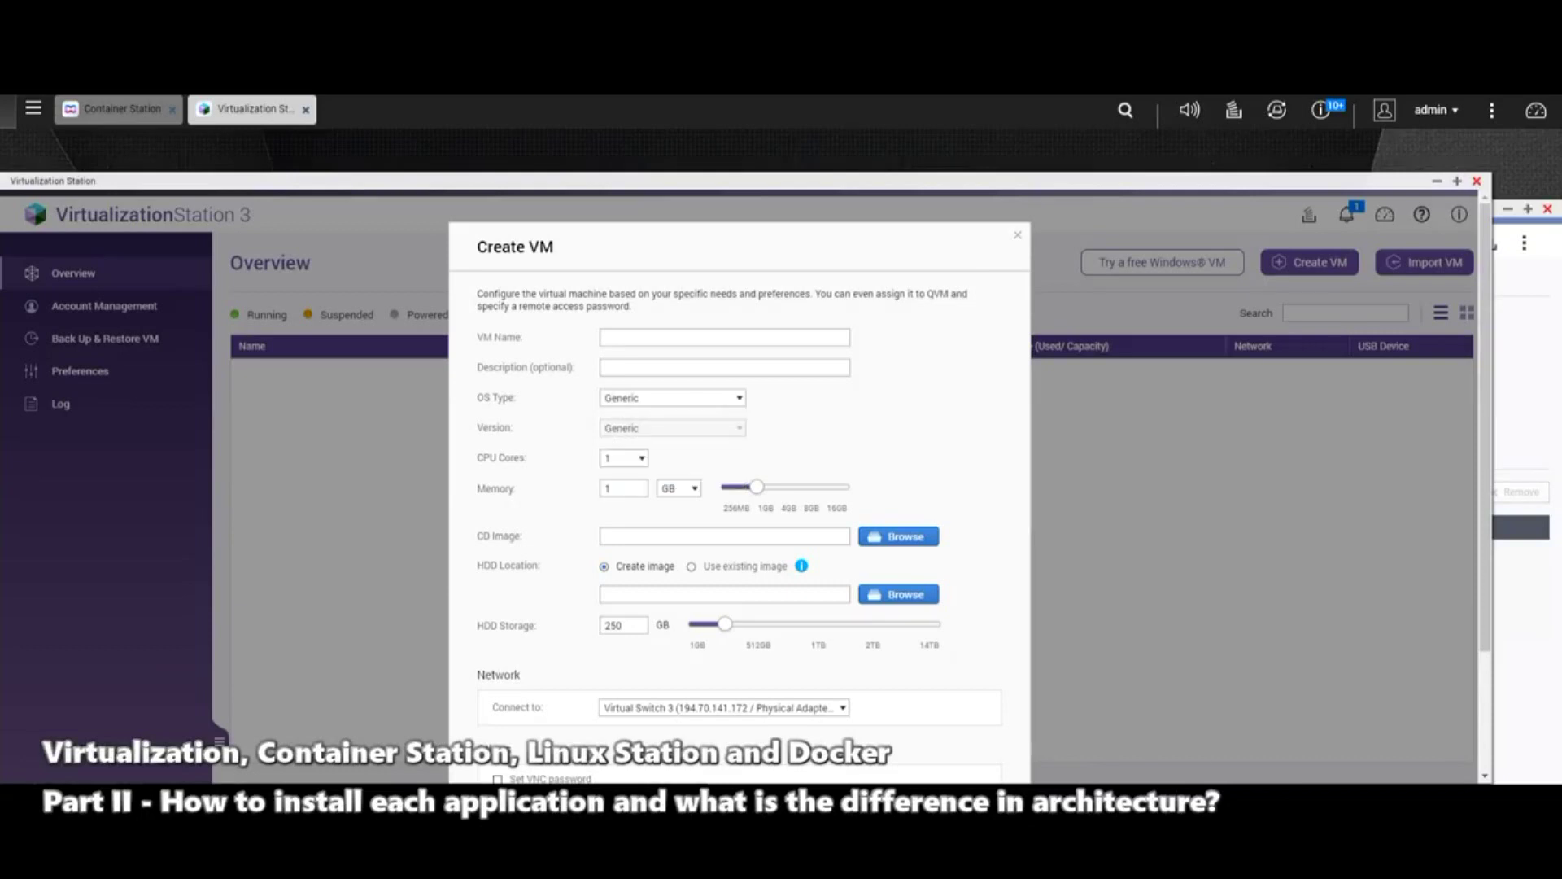
pyautogui.click(624, 459)
pyautogui.press('Up')
pyautogui.press('Up')
pyautogui.press('Up')
pyautogui.press('Return')
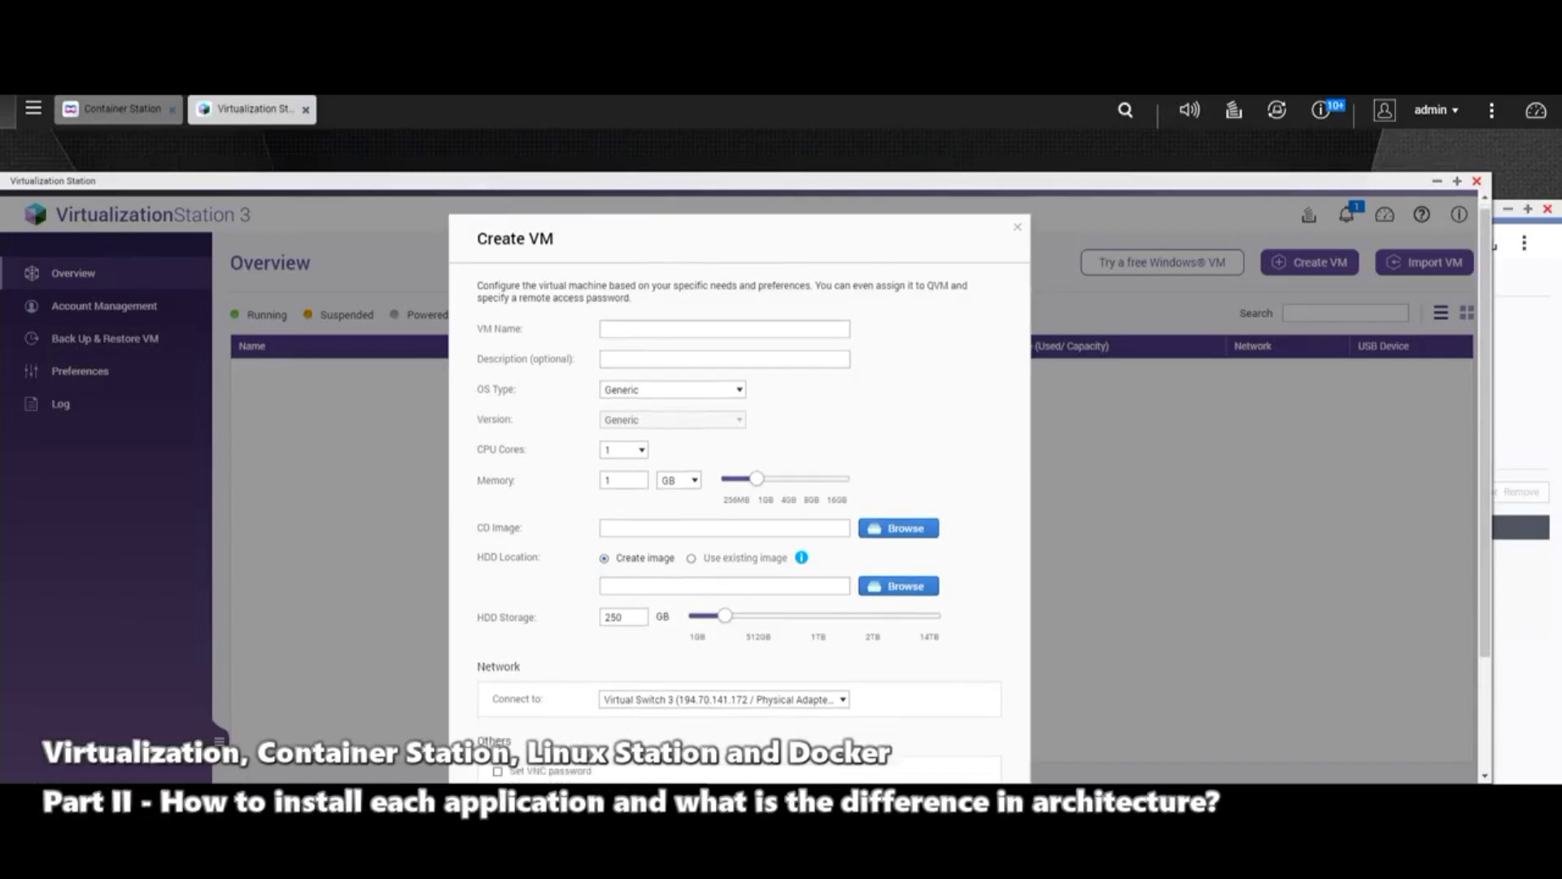
pyautogui.scroll(-2, 739, 489)
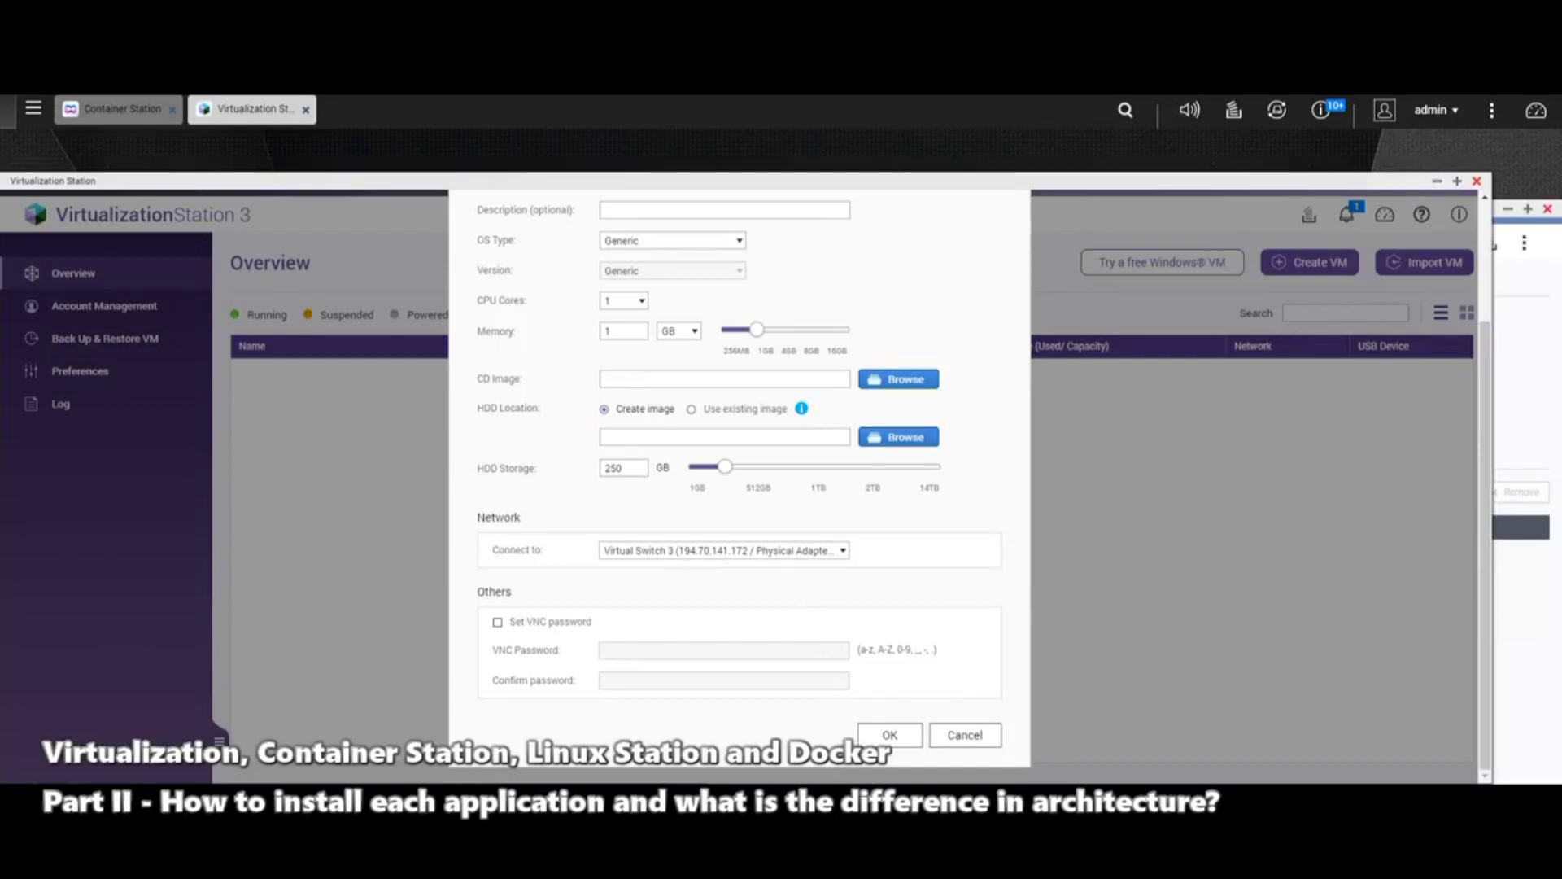
pyautogui.scroll(3, 738, 488)
pyautogui.scroll(-3, 739, 488)
pyautogui.scroll(3, 739, 488)
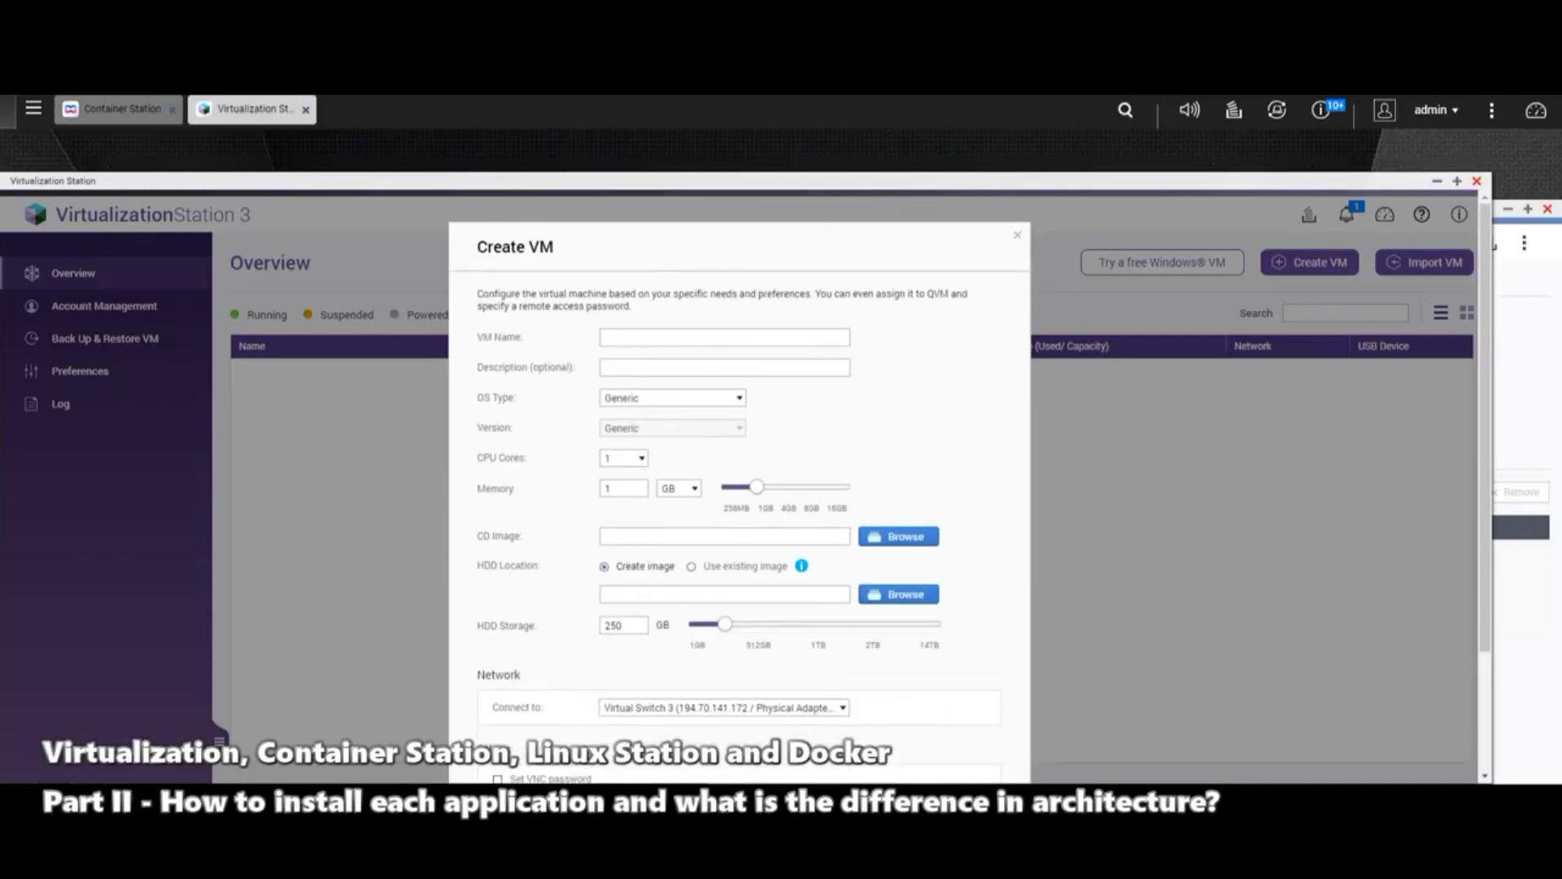
# Step: Name the new VM TEST and give it the description TEST
pyautogui.write('TEST')
pyautogui.click(725, 367)
pyautogui.write('TEST')
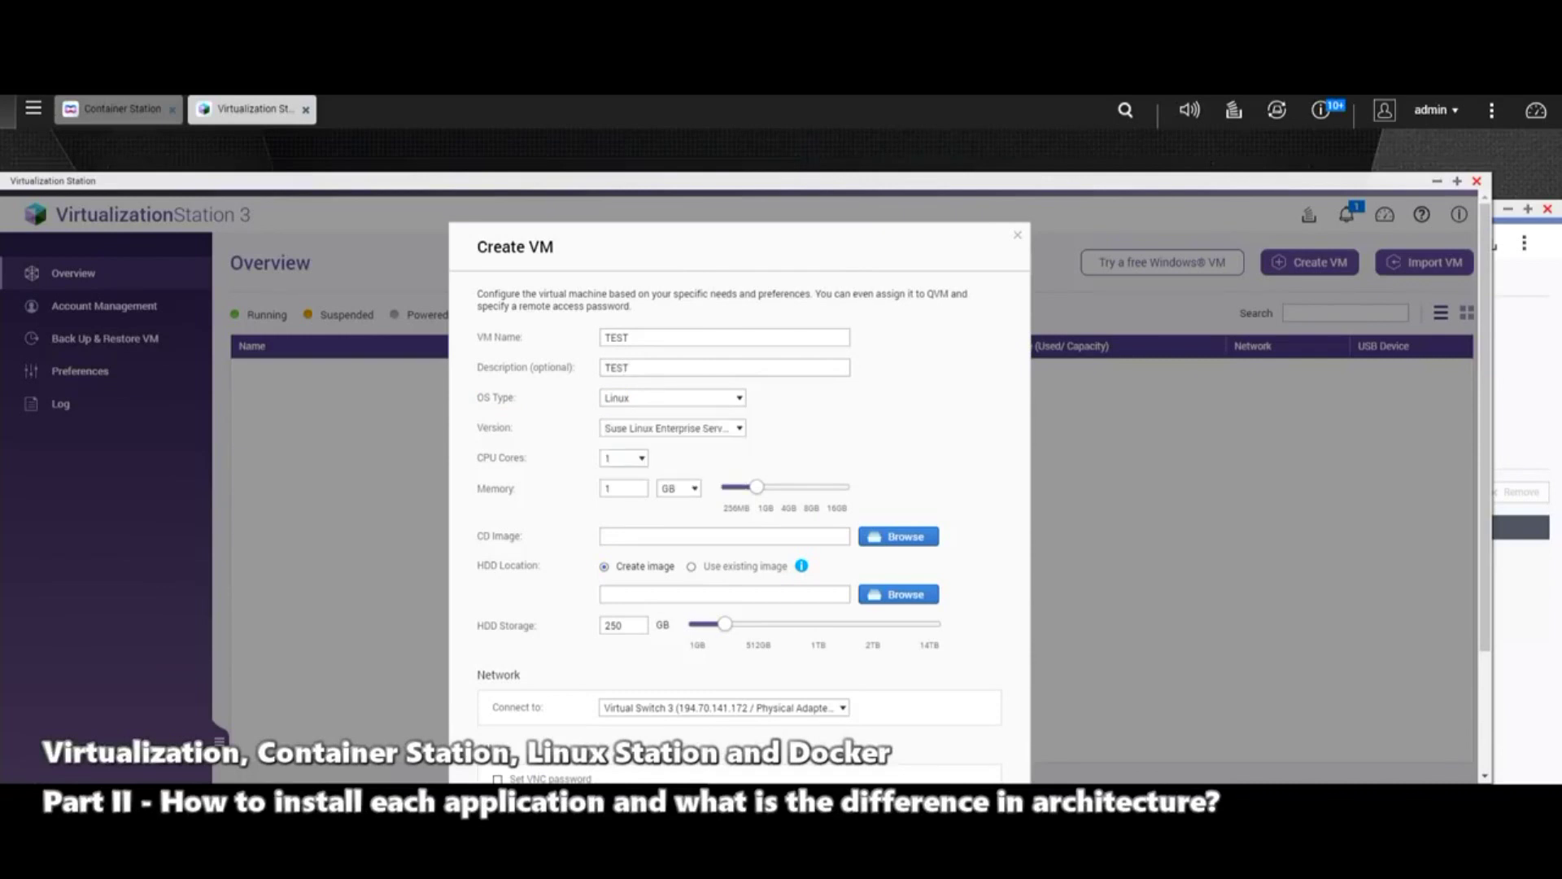
# Step: Leave the OS type on Generic and CPU cores at default, then attempt to submit
pyautogui.press('space')
pyautogui.press('Up')
pyautogui.press('Return')
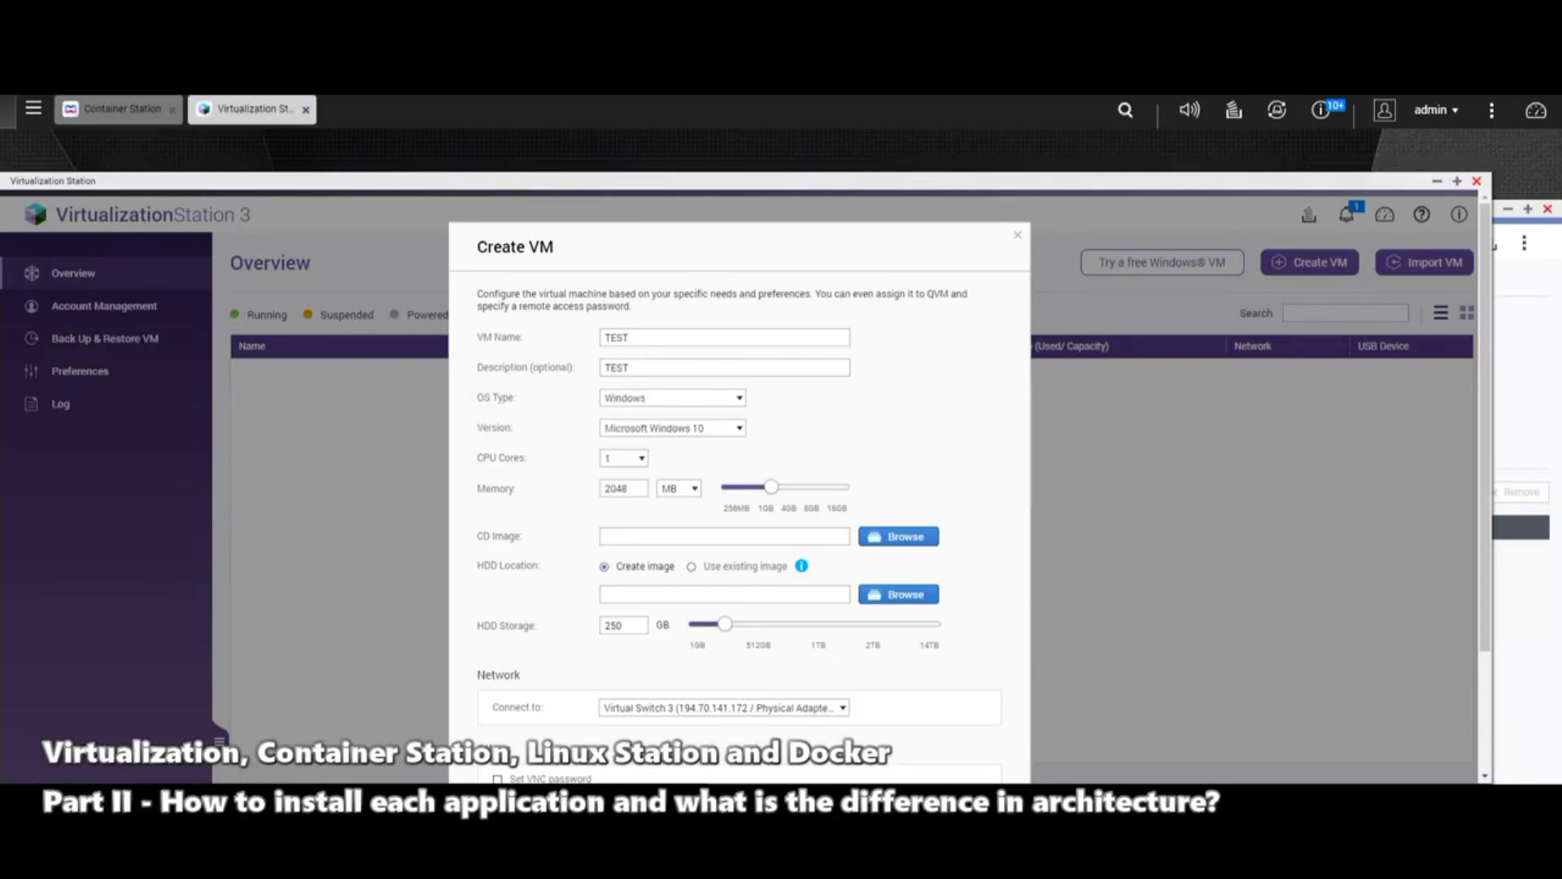
pyautogui.press('space')
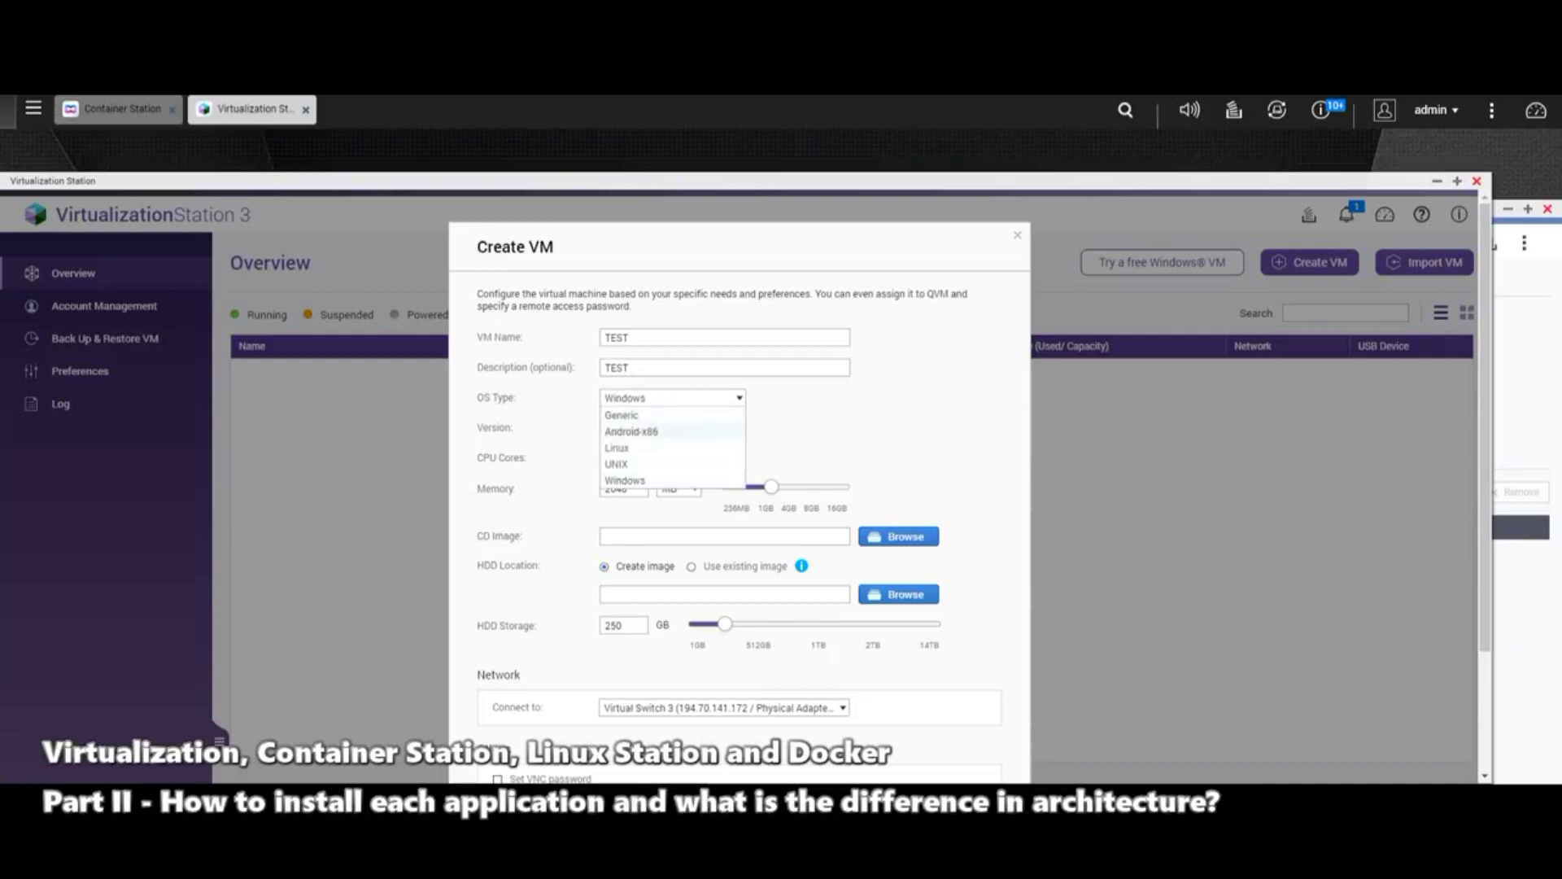
pyautogui.press('Up')
pyautogui.press('Return')
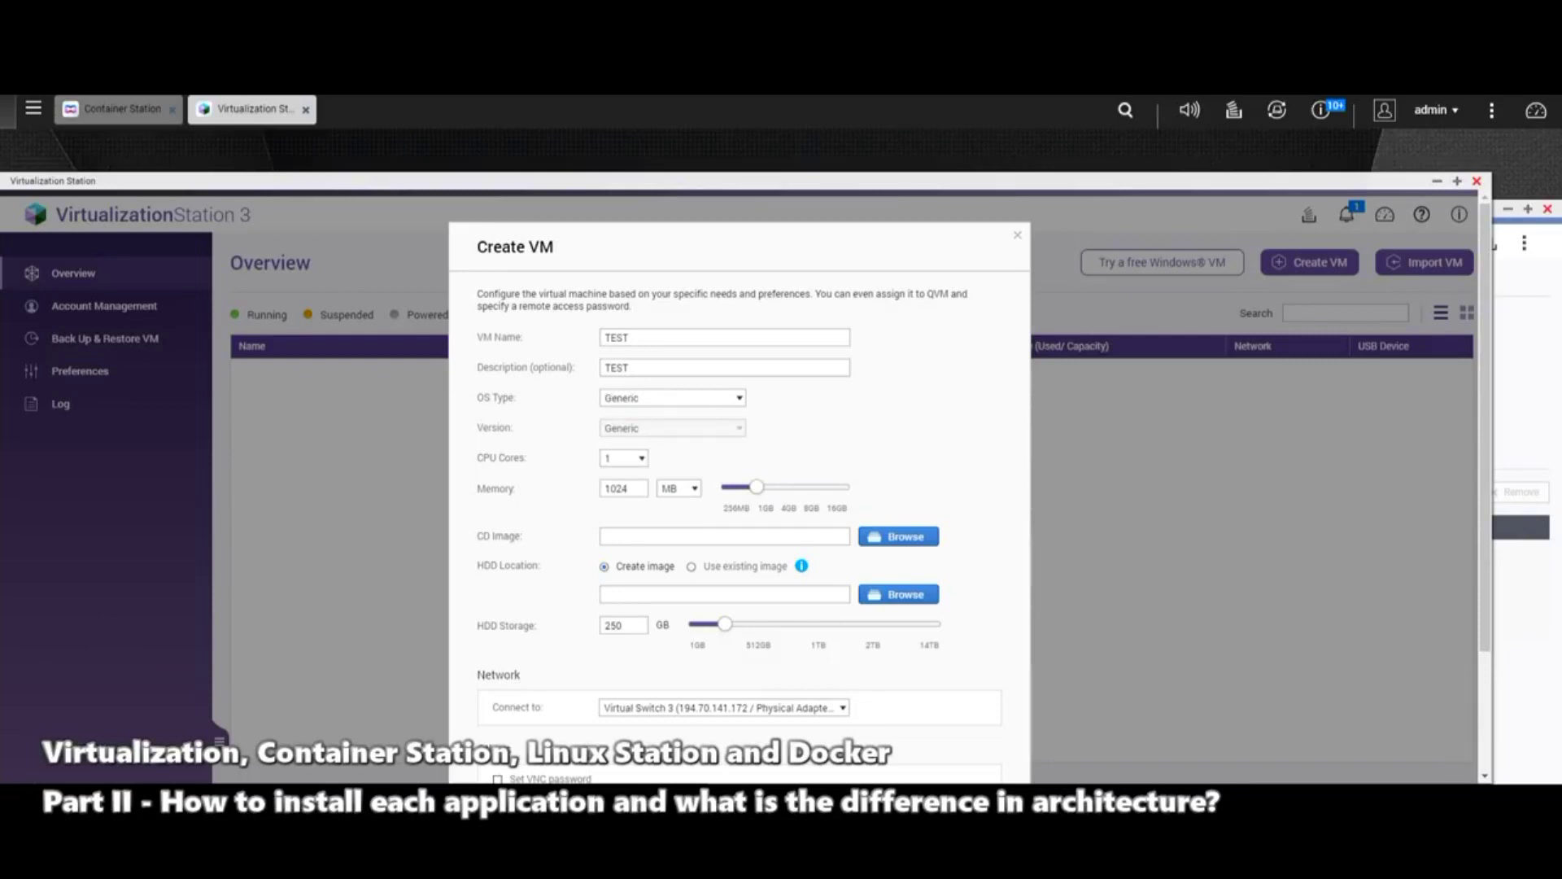
pyautogui.press('Tab')
pyautogui.press('space')
pyautogui.press('Return')
pyautogui.scroll(-2, 738, 488)
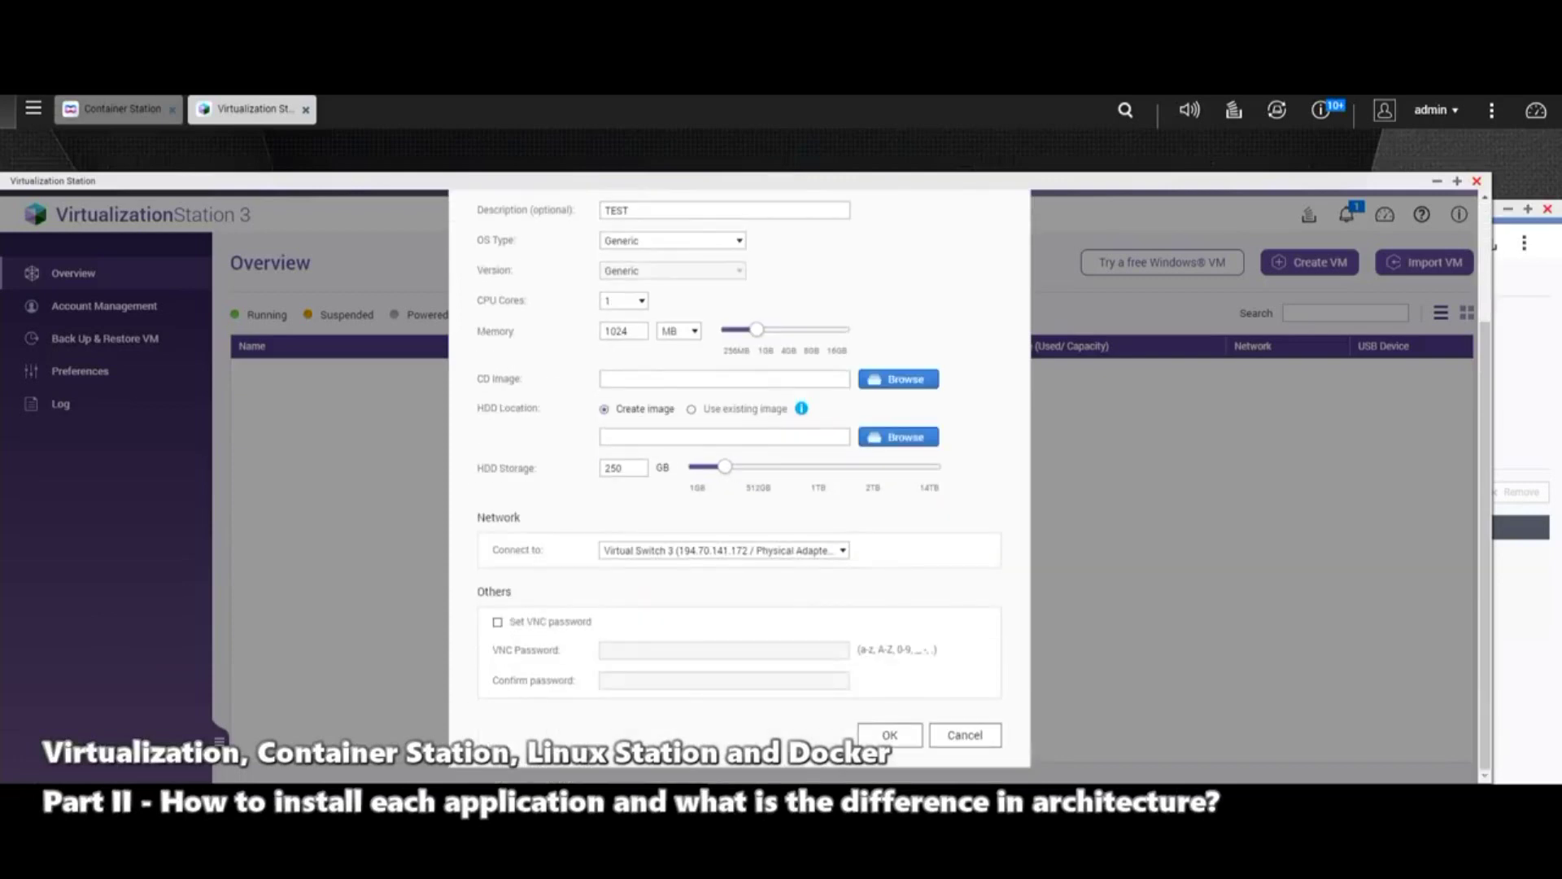
pyautogui.press('Return')
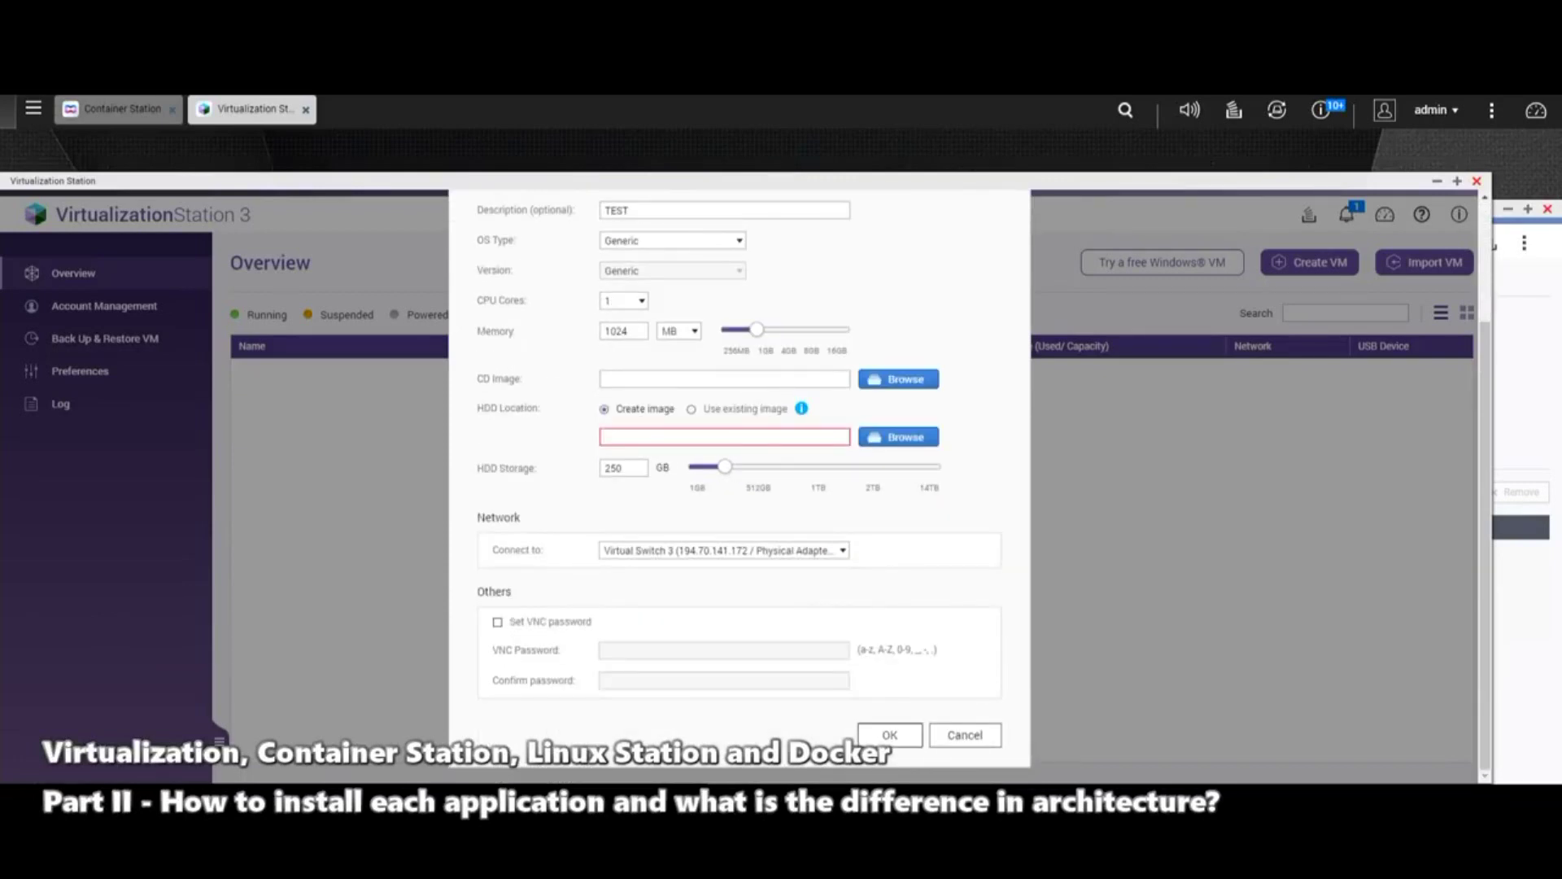
# Step: Store the disk image under homes/admin and create the VM without a VNC password
pyautogui.click(898, 437)
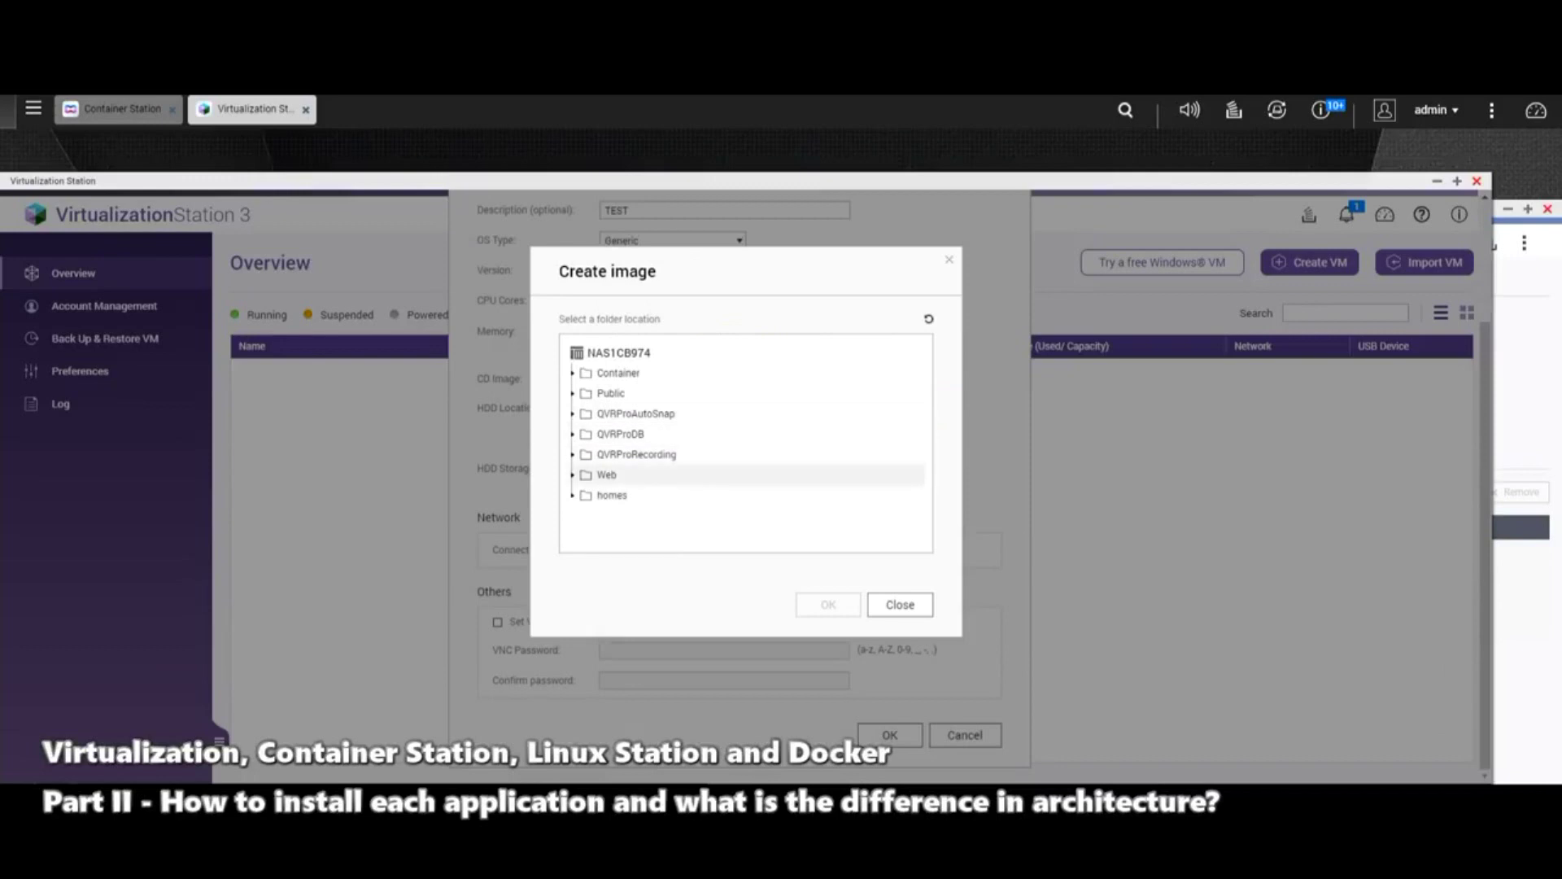
pyautogui.click(612, 495)
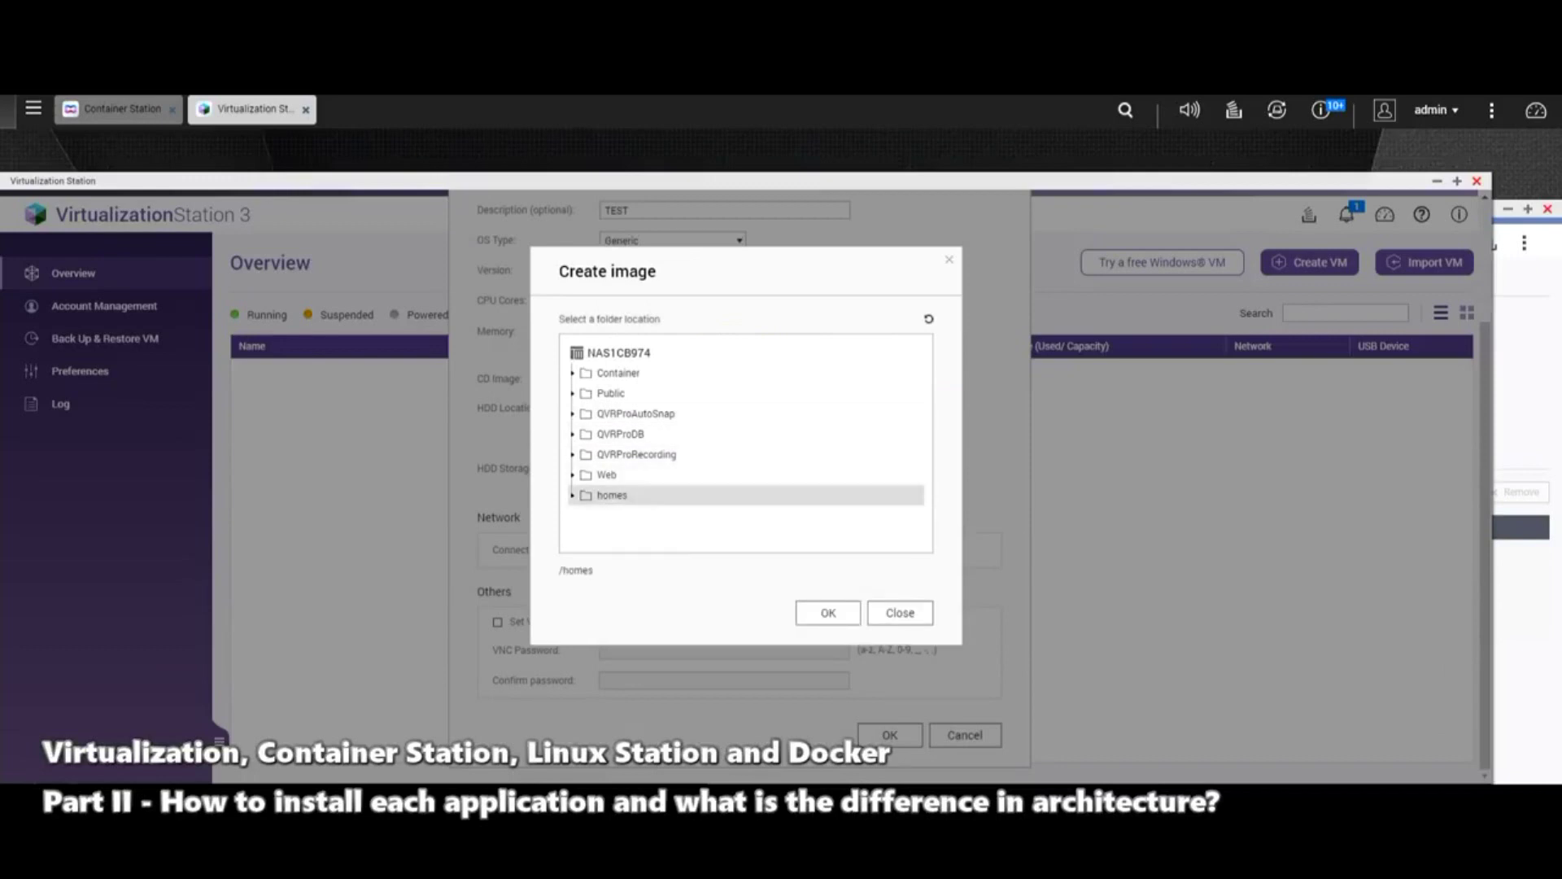
pyautogui.click(622, 535)
pyautogui.press('Return')
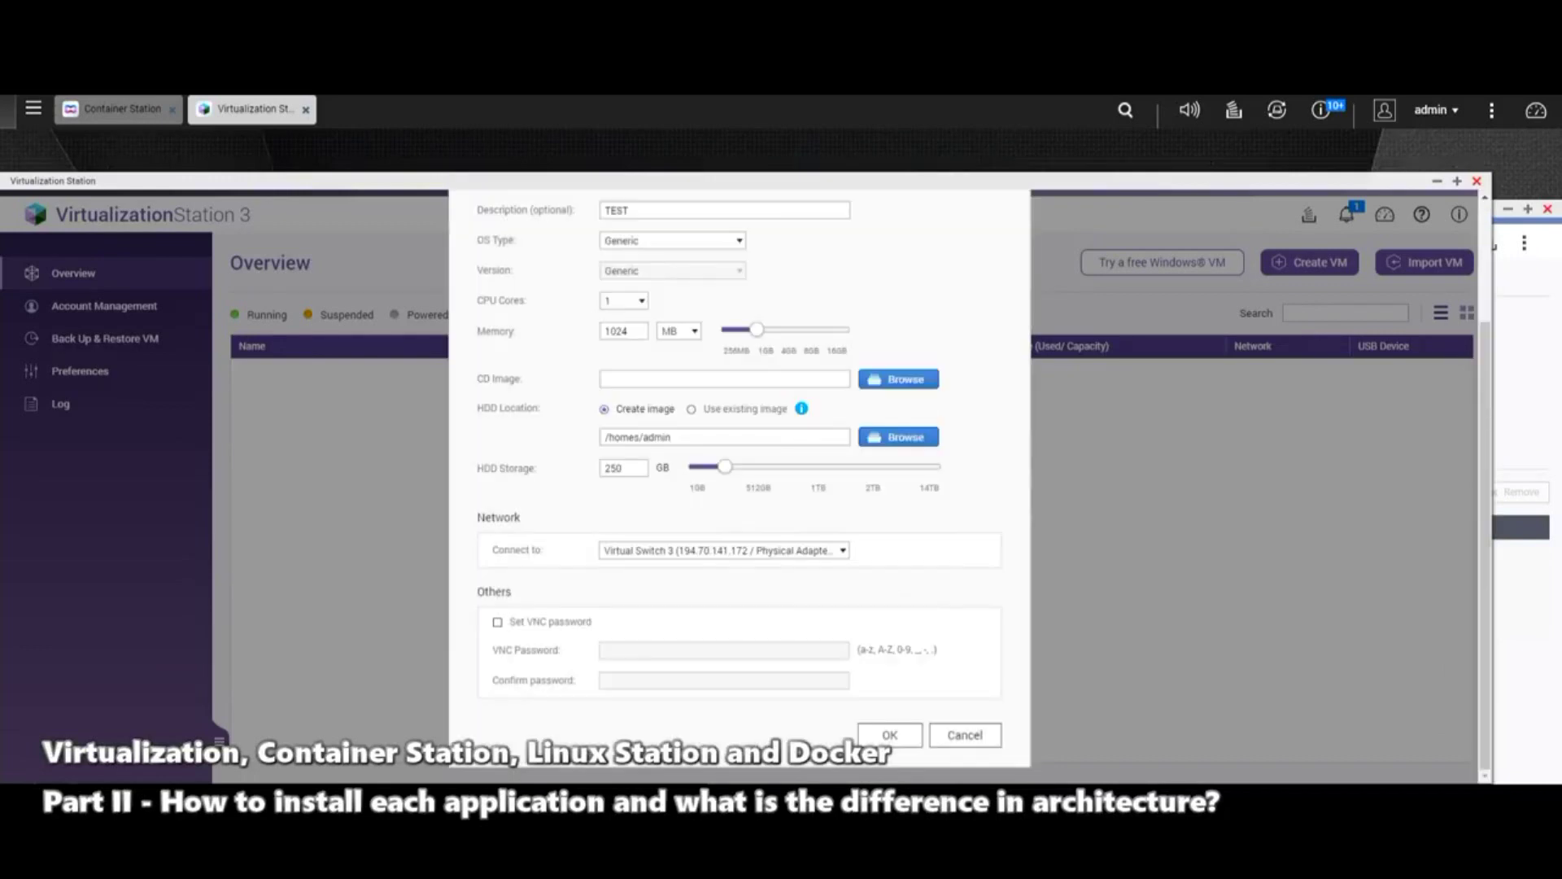
pyautogui.press('Return')
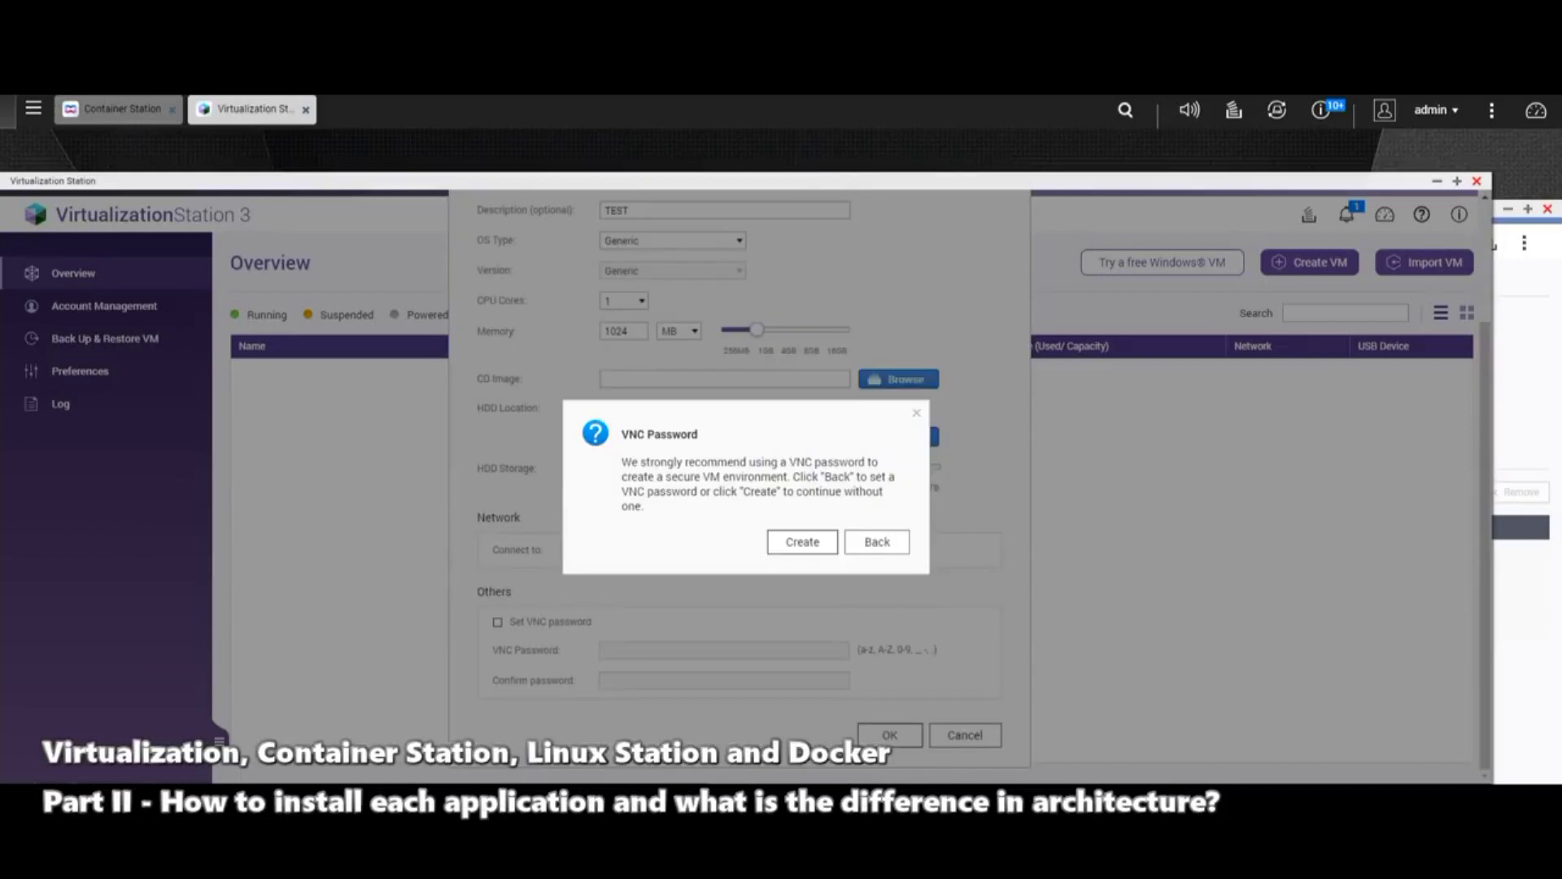
pyautogui.press('Return')
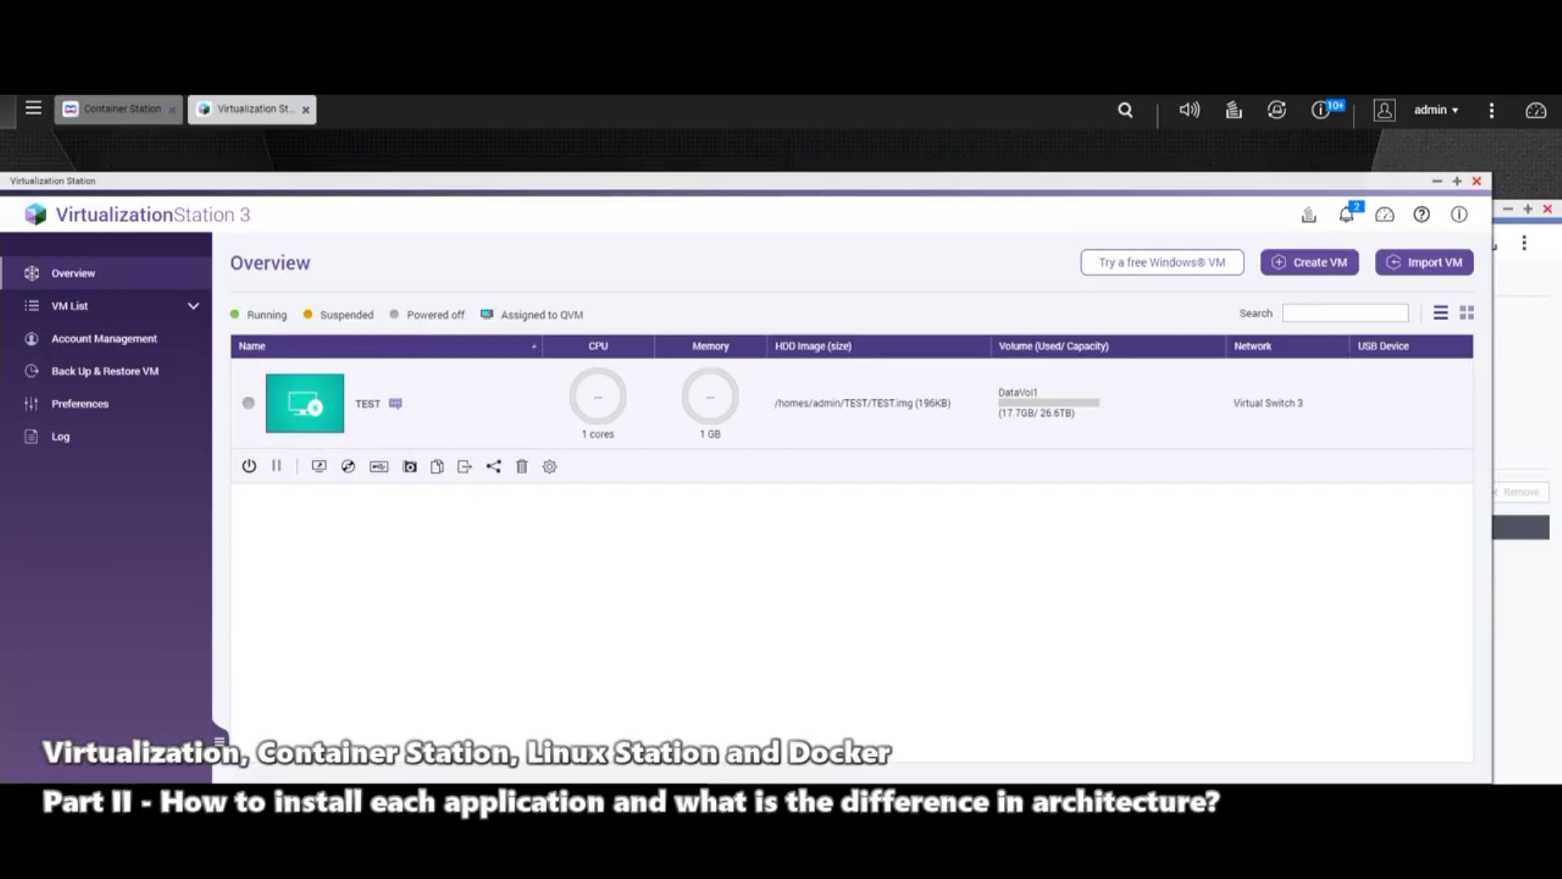
# Step: Power on the TEST VM, then check its virtual CD and power options
pyautogui.click(249, 465)
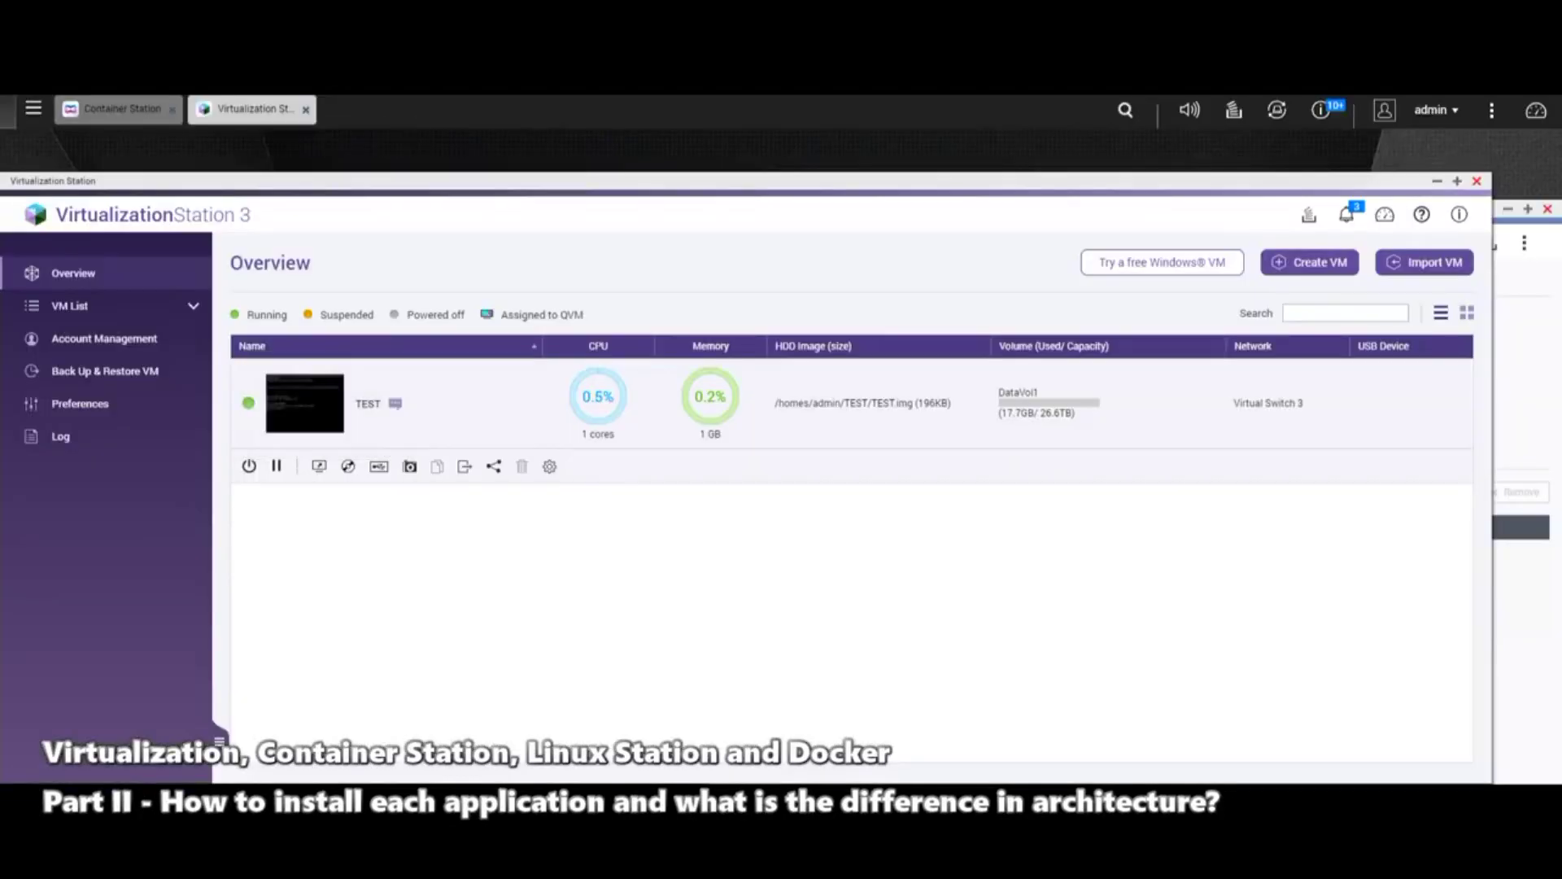
pyautogui.click(349, 467)
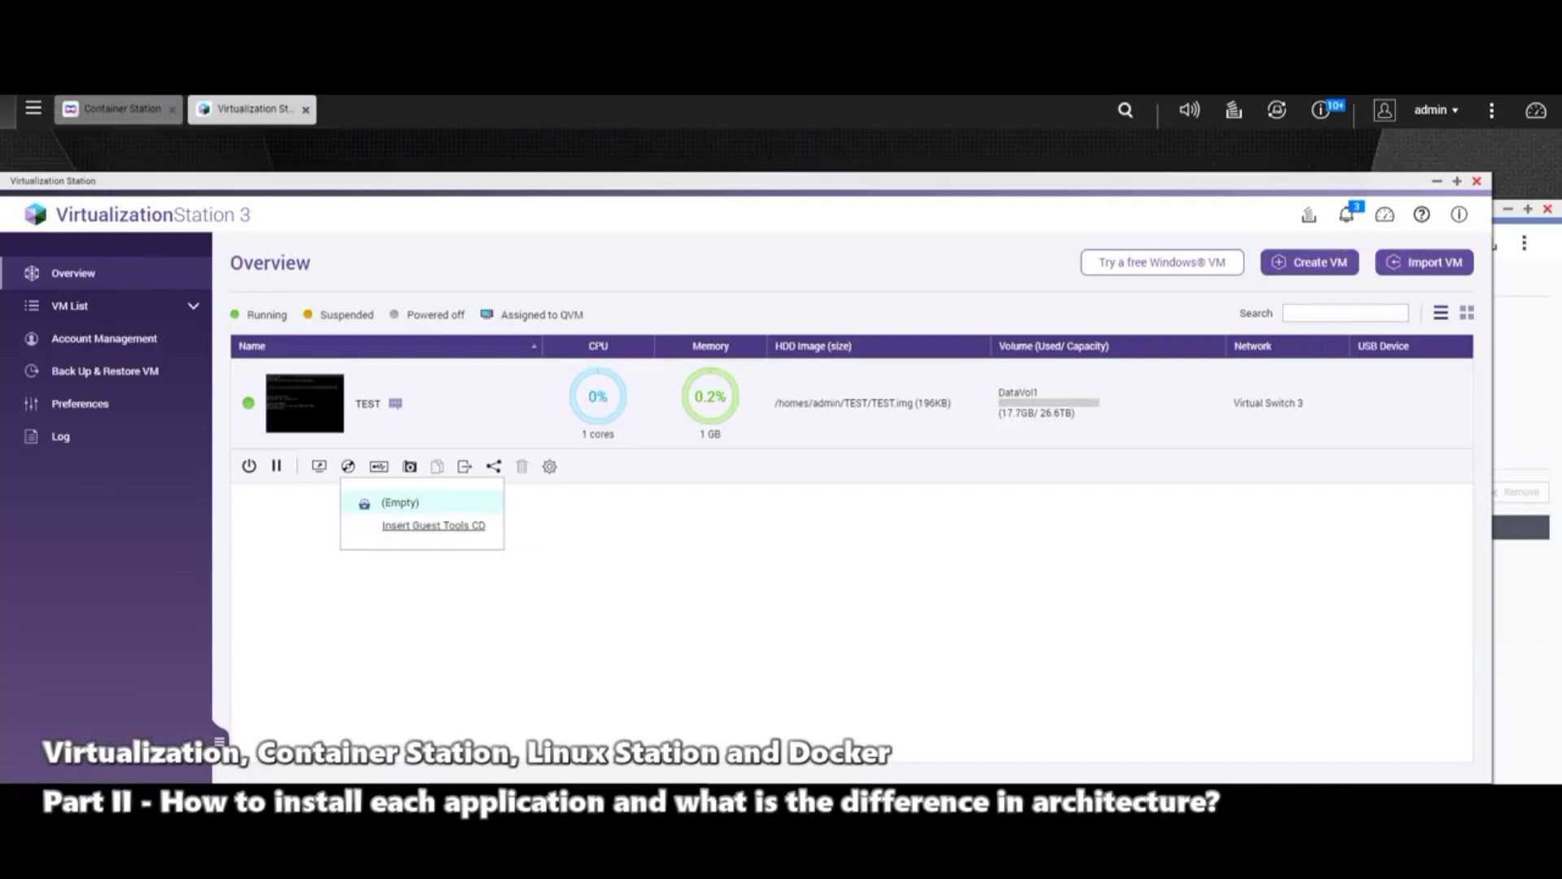
pyautogui.moveTo(305, 403)
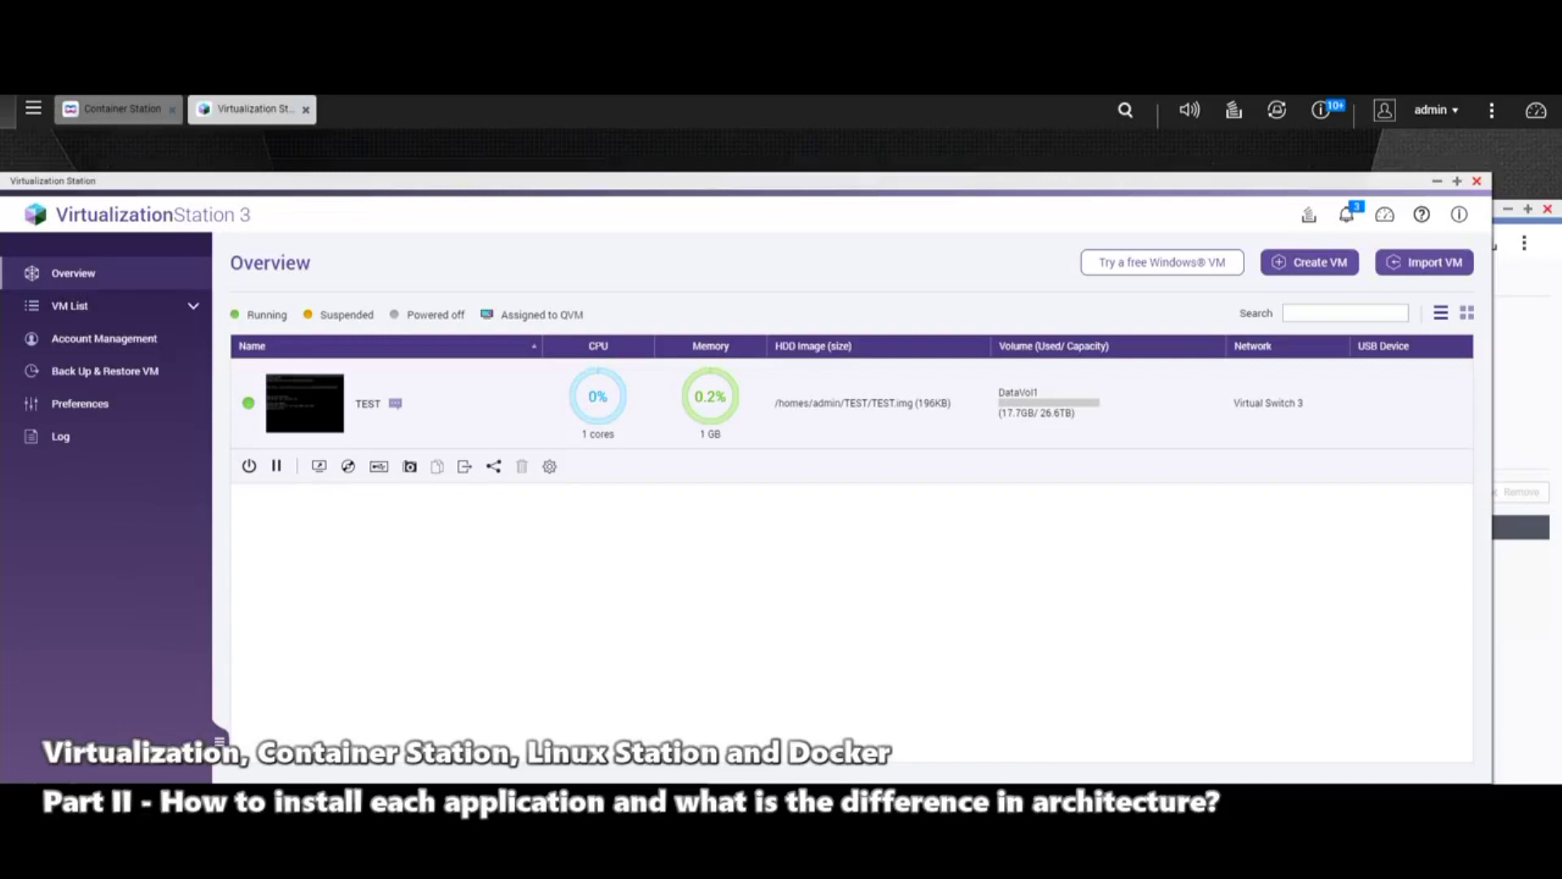
pyautogui.click(250, 466)
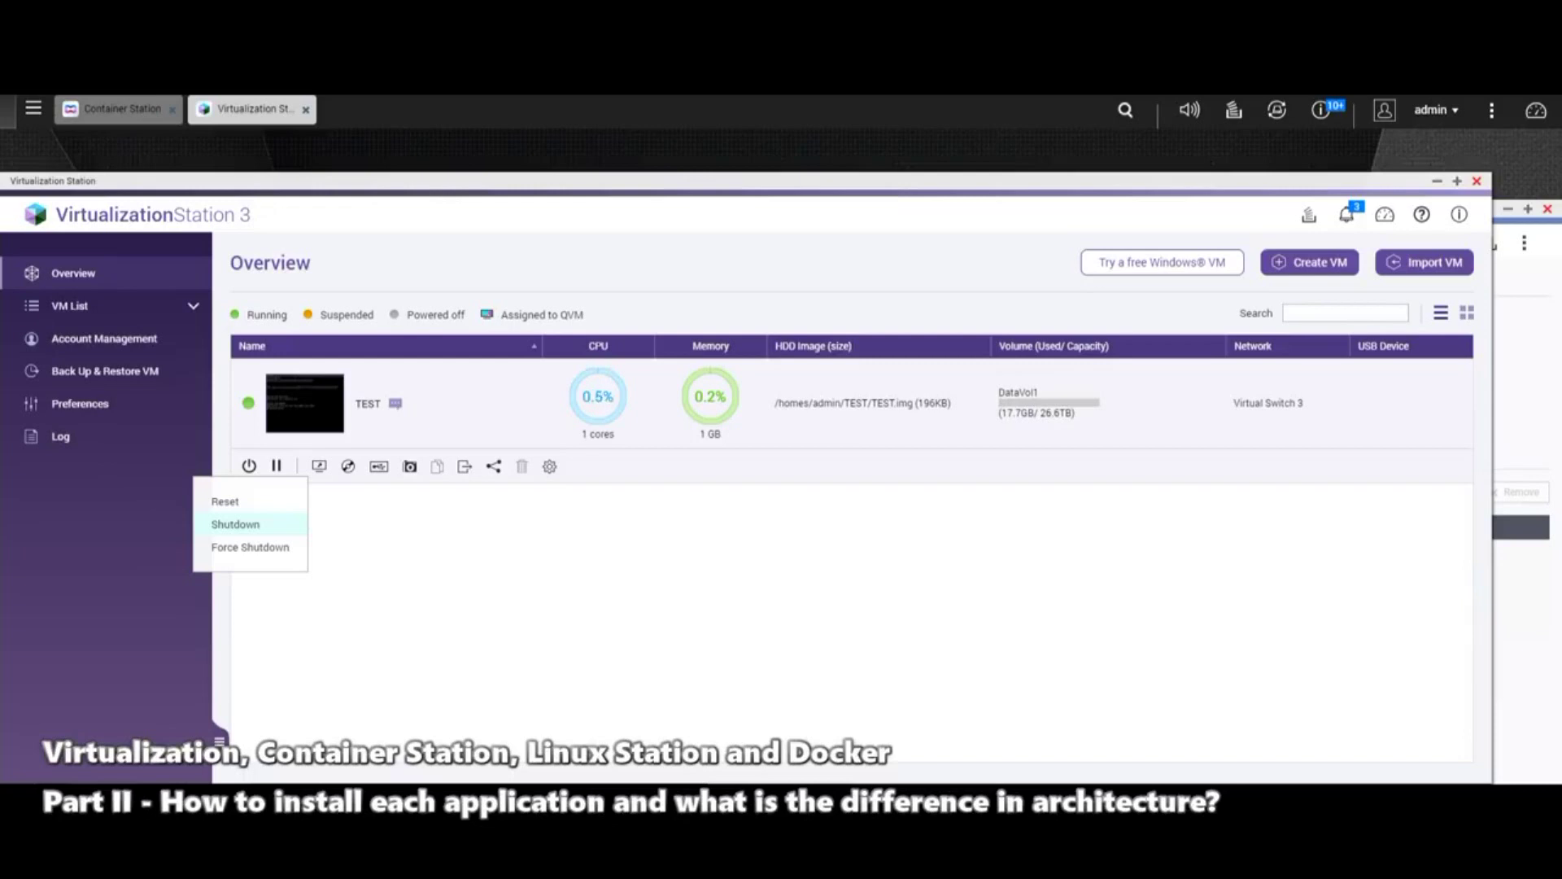
# Step: Cancel the normal shutdown and force the TEST VM off instead
pyautogui.click(235, 524)
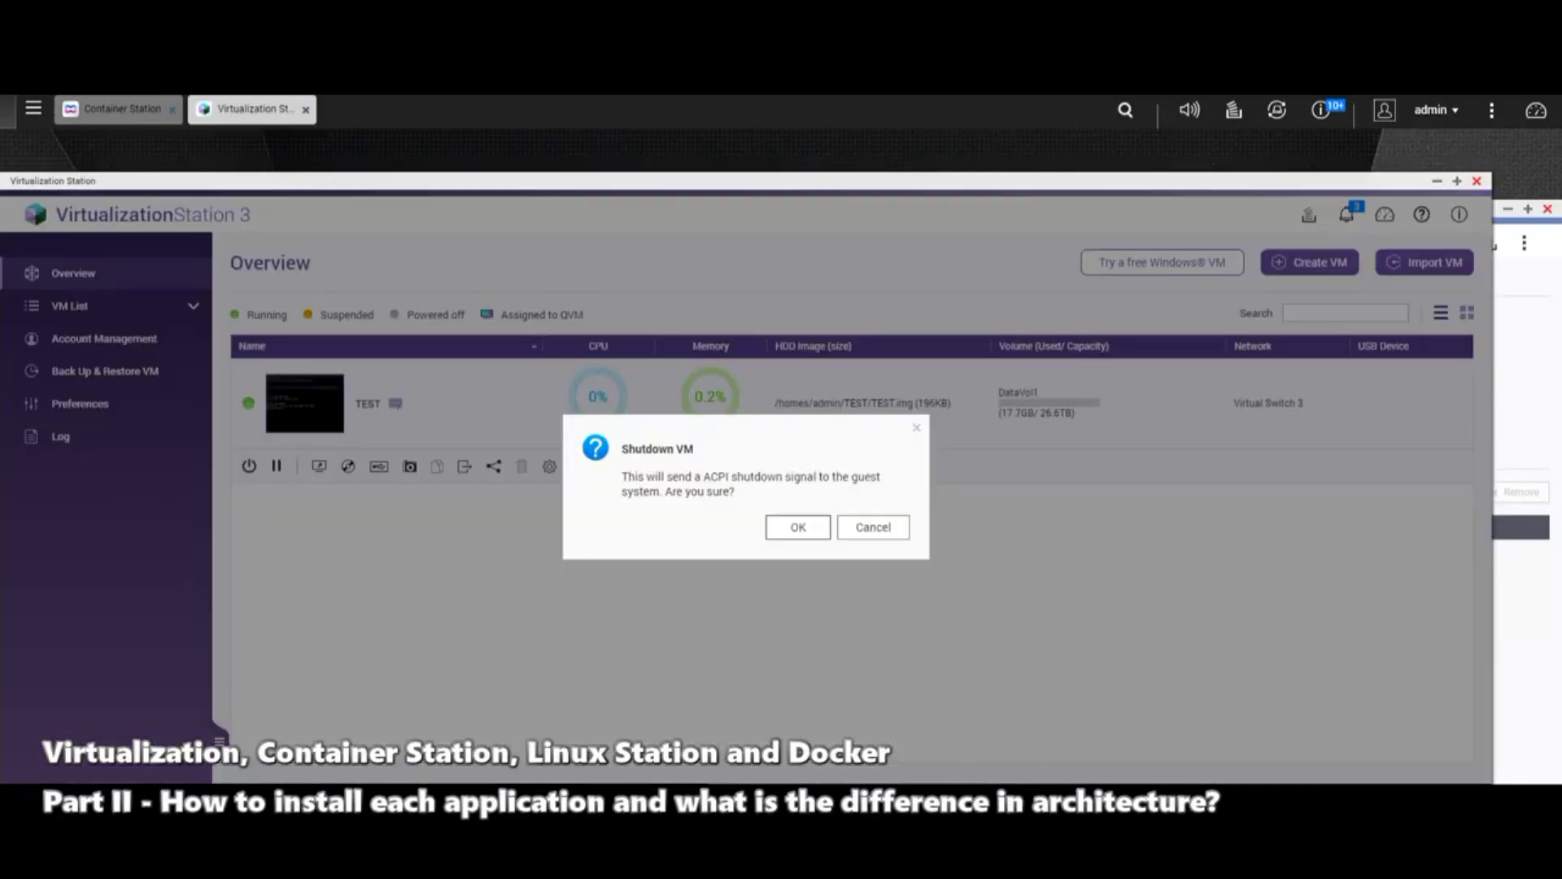
pyautogui.click(873, 528)
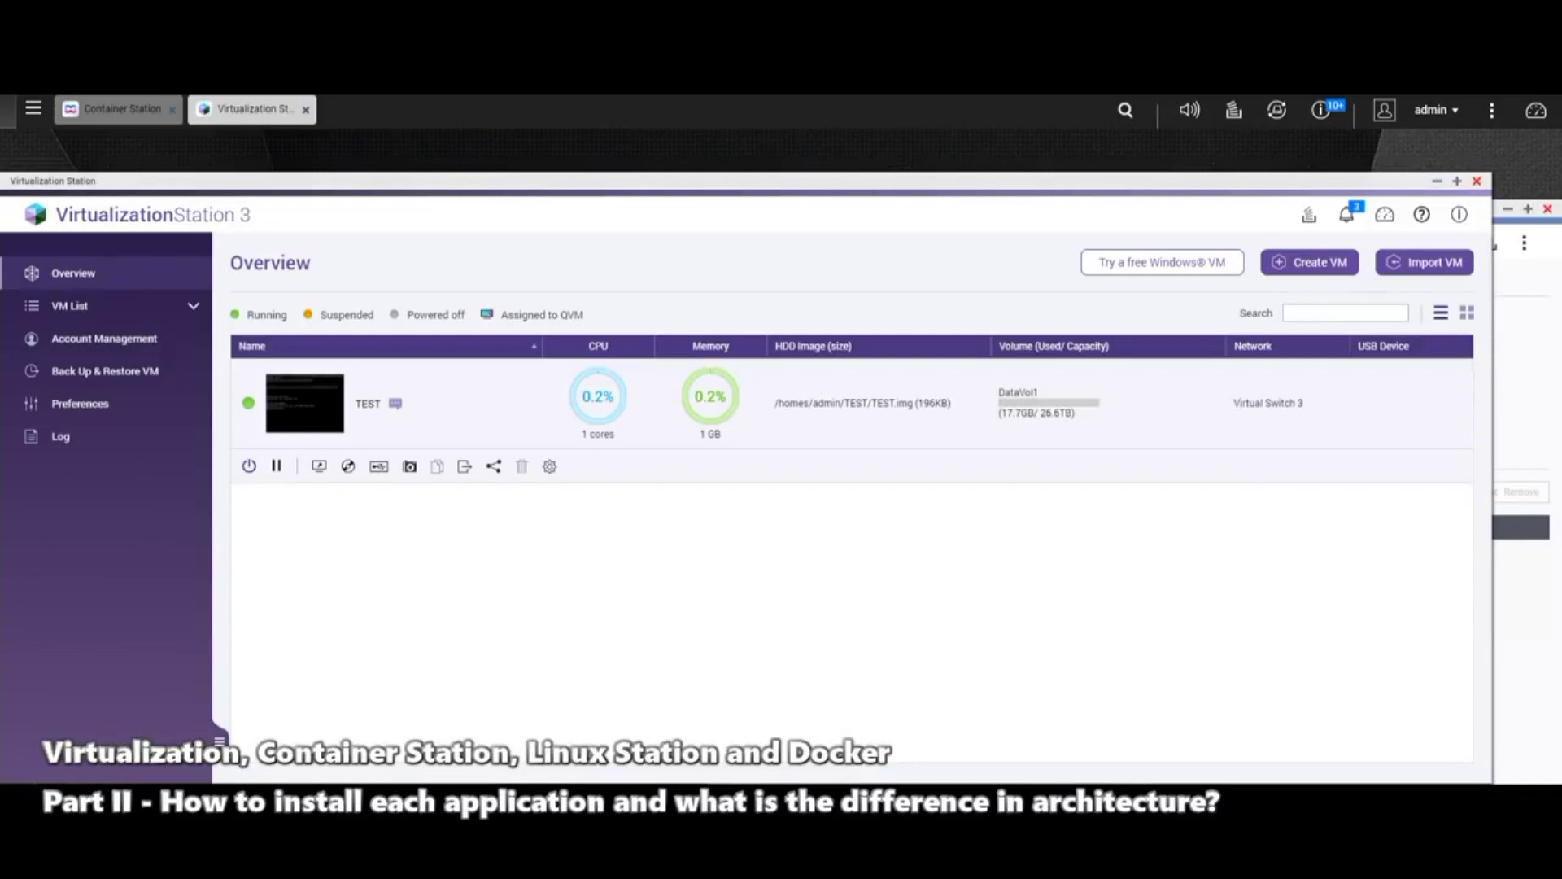
pyautogui.click(249, 467)
pyautogui.click(244, 547)
pyautogui.click(798, 528)
# Step: Delete the TEST VM along with its TEST.img disk image
pyautogui.click(521, 466)
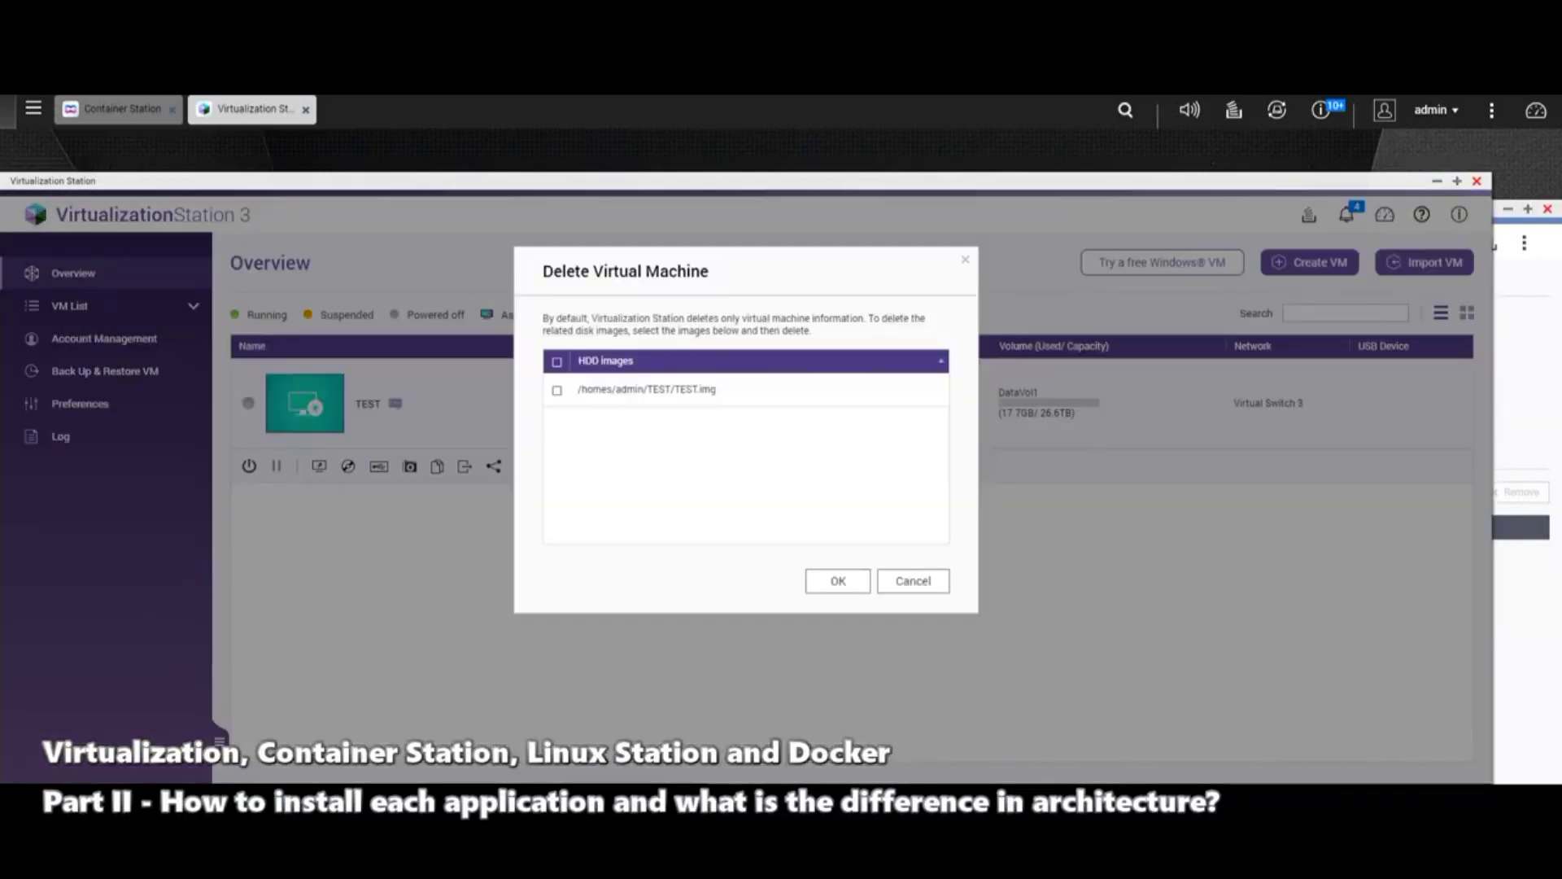
pyautogui.click(557, 390)
pyautogui.press('Return')
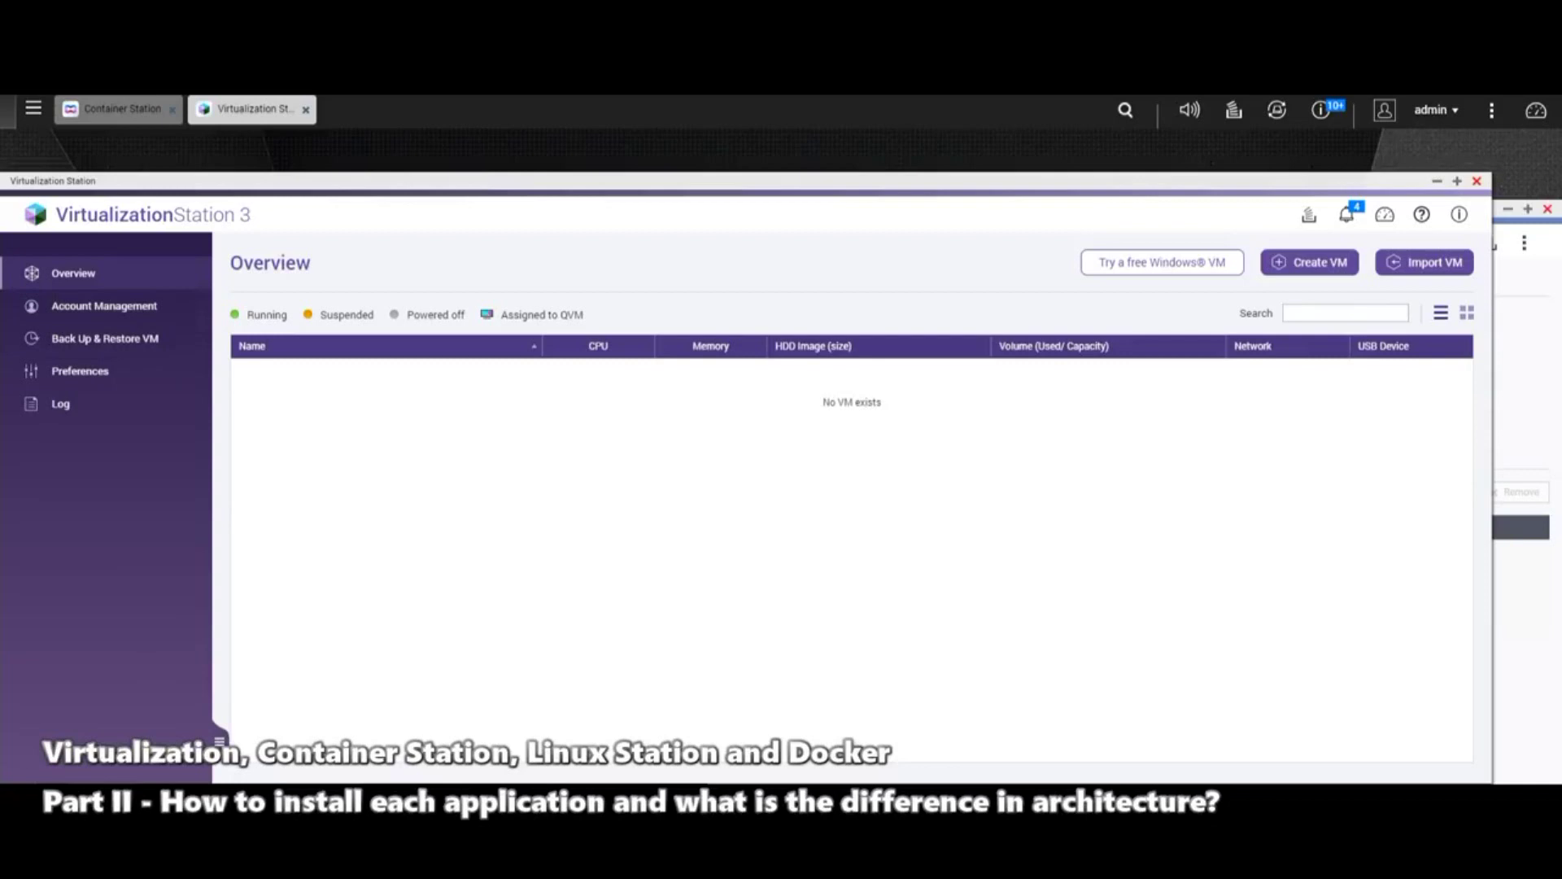
pyautogui.click(104, 338)
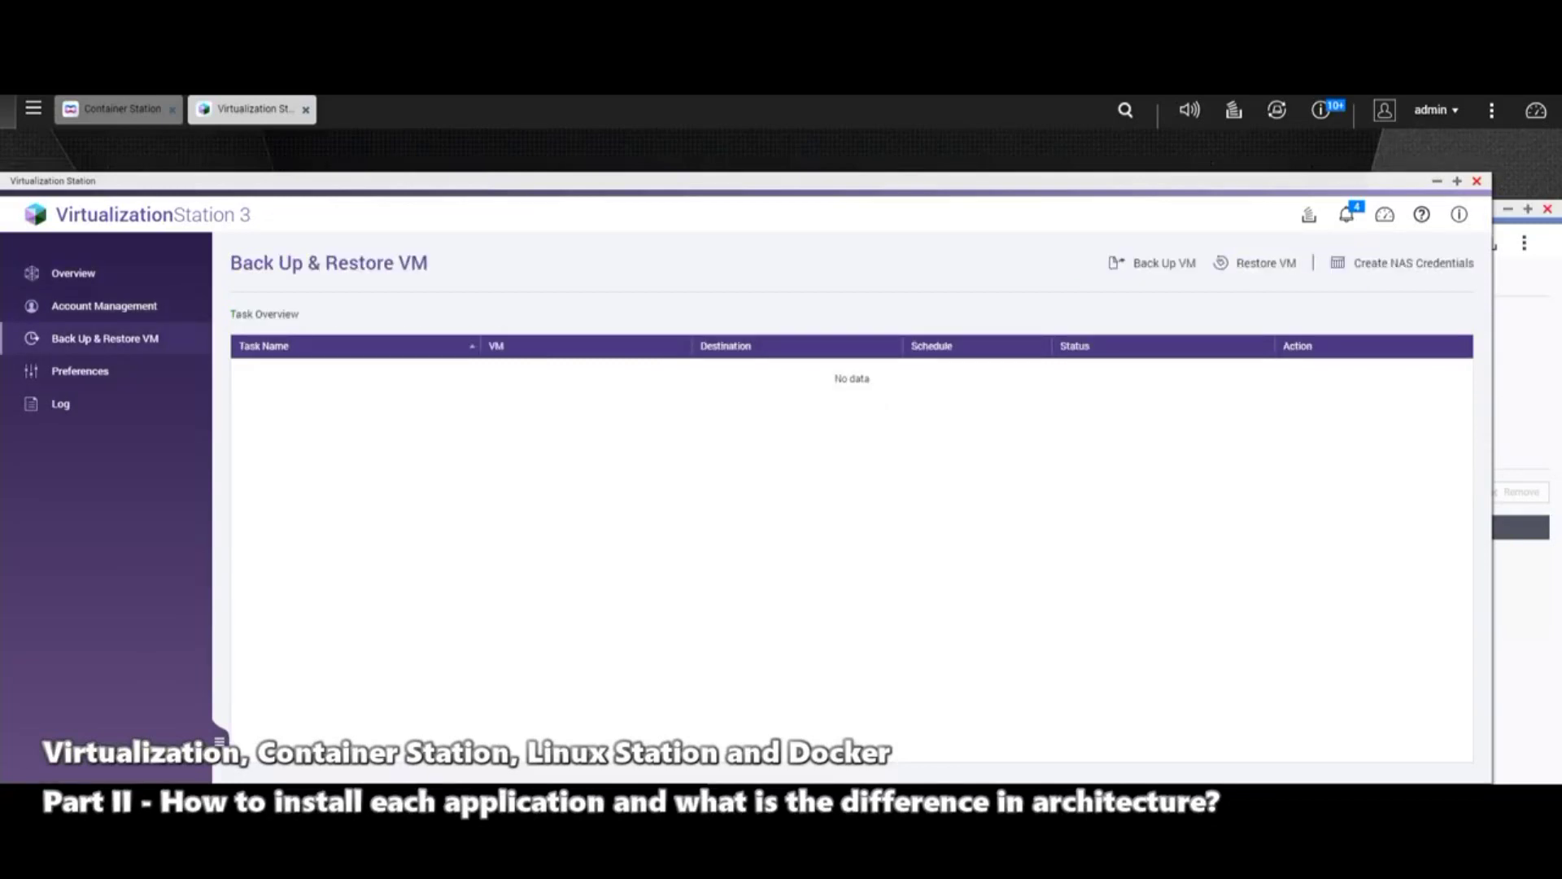
# Step: Return to Overview and review the free Windows VM offer's 90-day validity and version list
pyautogui.click(73, 272)
pyautogui.click(1162, 262)
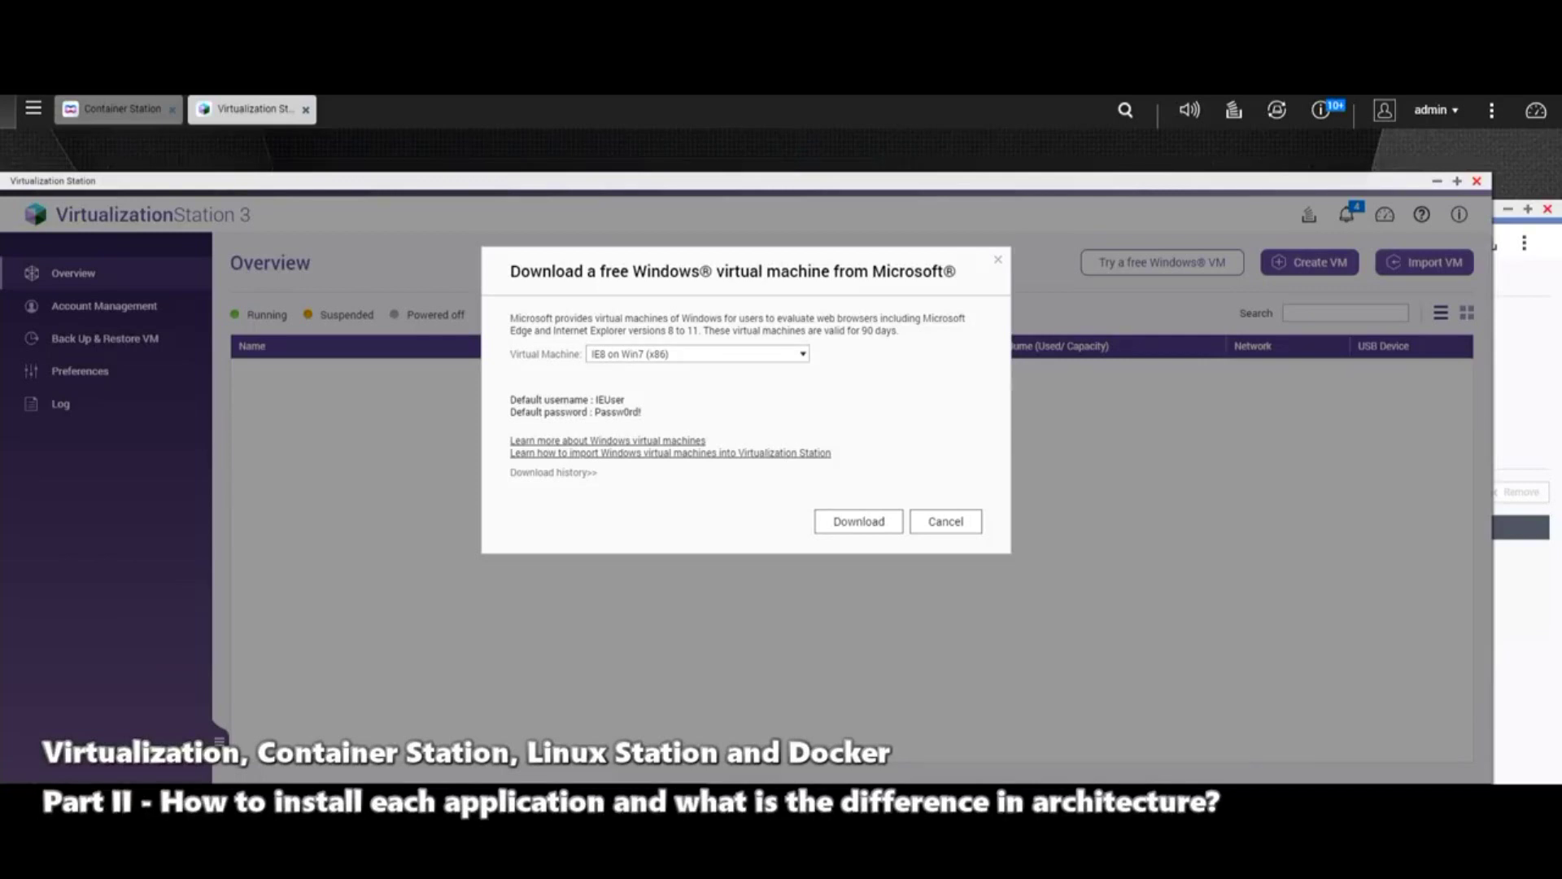
pyautogui.moveTo(862, 331); pyautogui.dragTo(888, 331)
pyautogui.moveTo(888, 330); pyautogui.dragTo(898, 331)
pyautogui.click(697, 354)
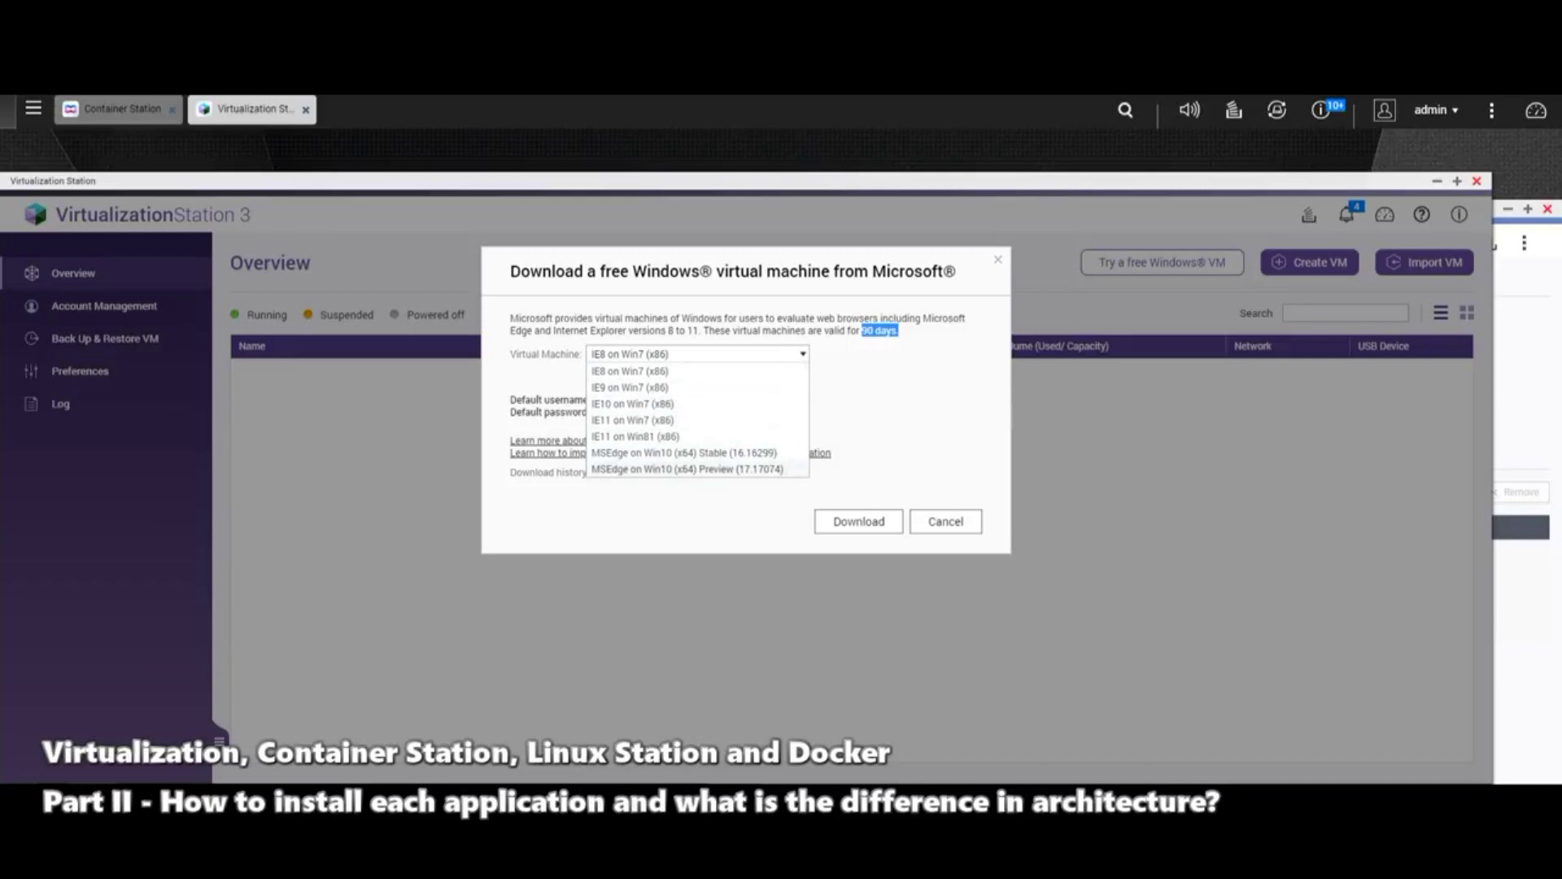
pyautogui.press('Escape')
# Step: Dismiss the free Windows VM offer and open Container Station's app catalog
pyautogui.click(946, 521)
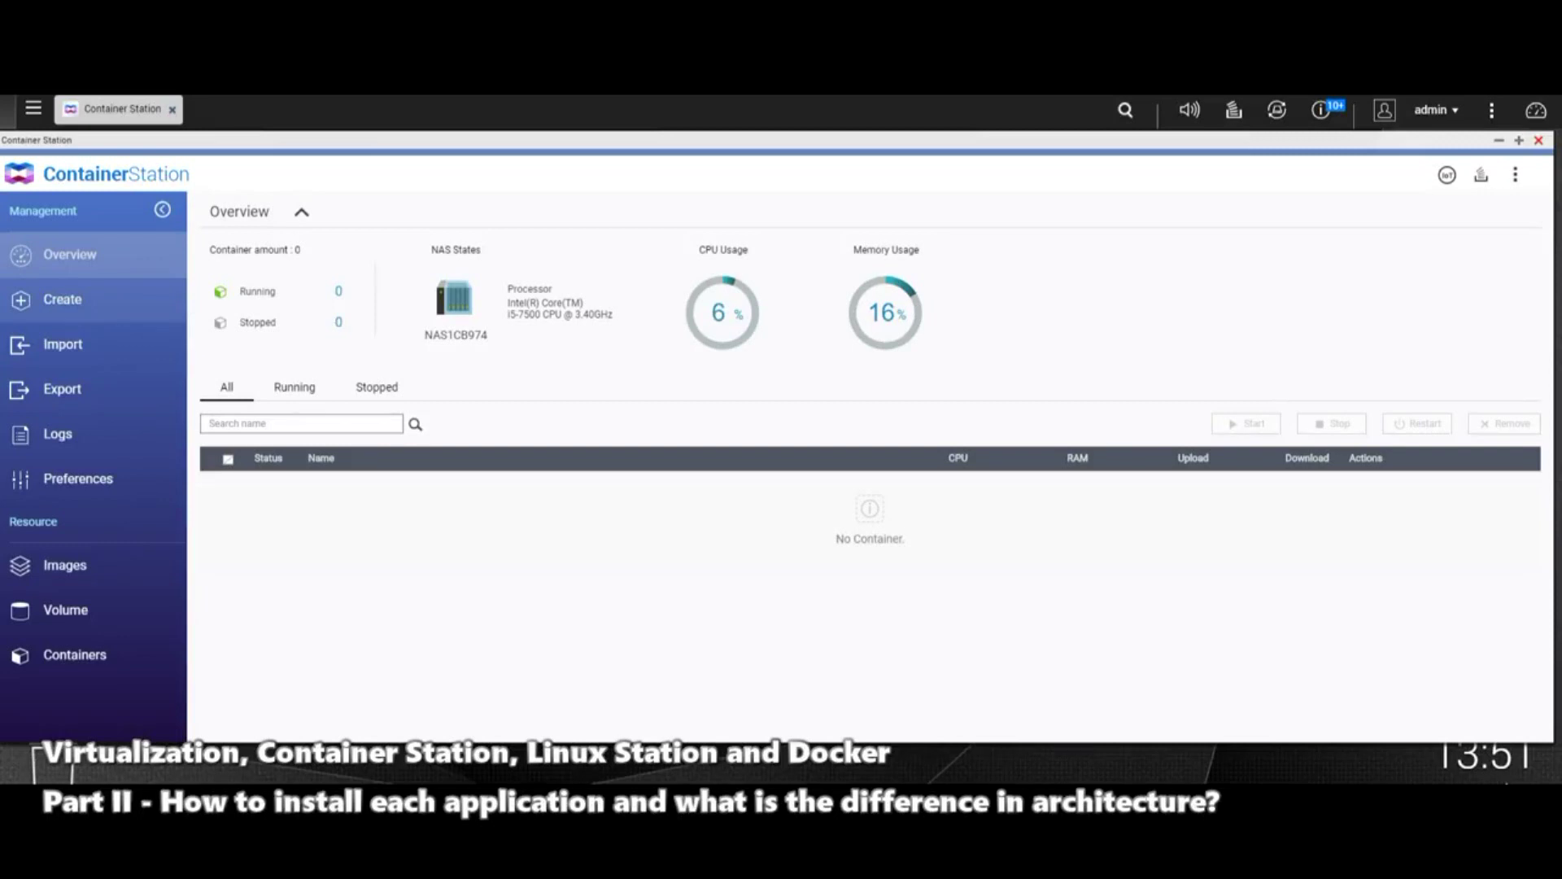
pyautogui.click(62, 299)
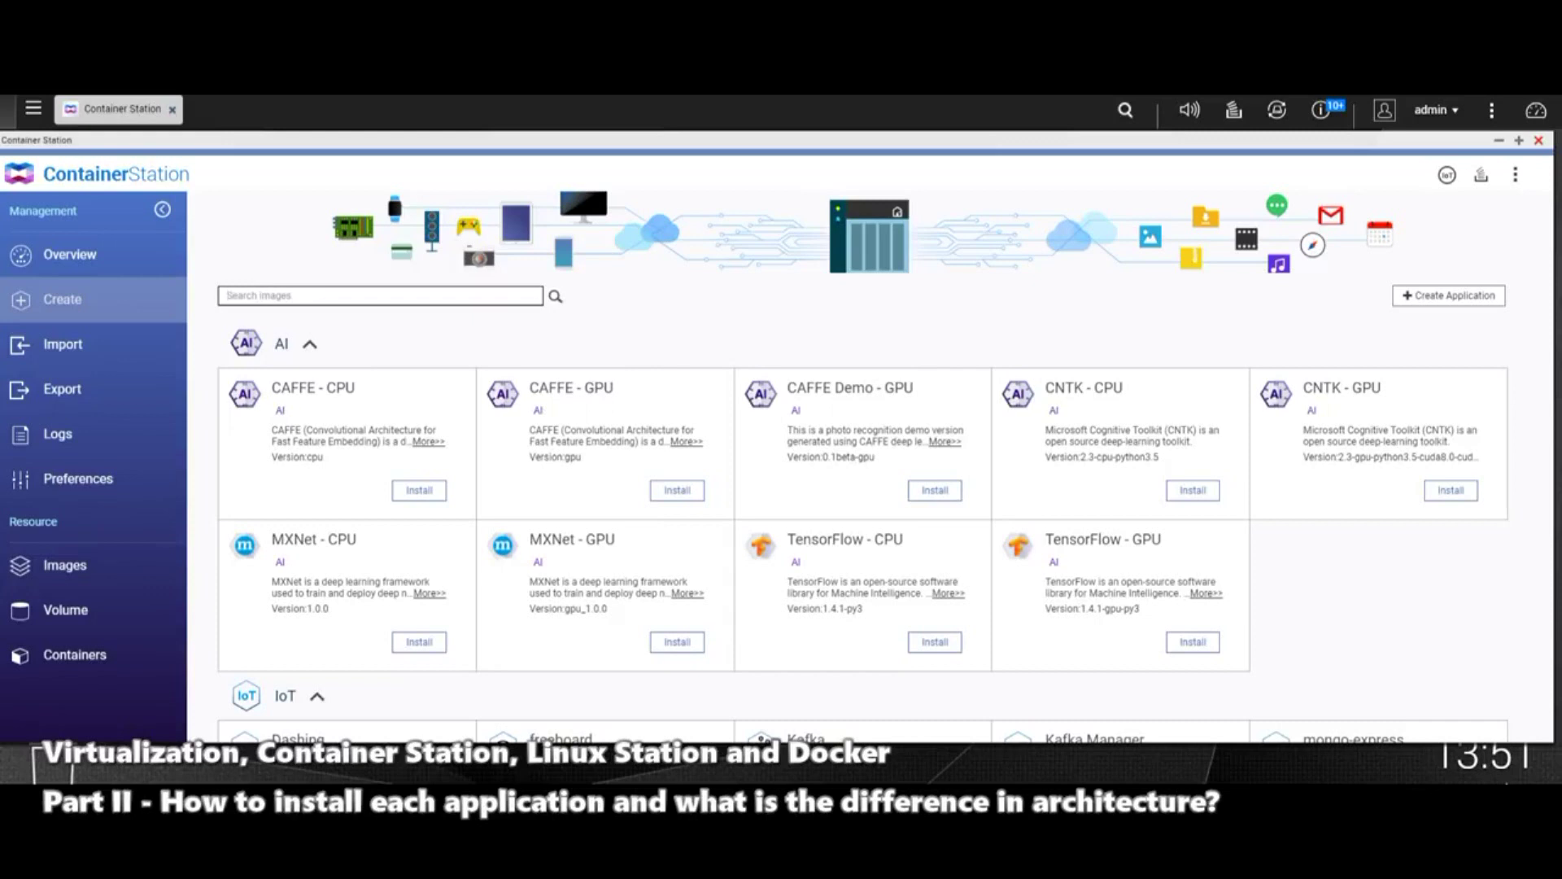
pyautogui.click(309, 343)
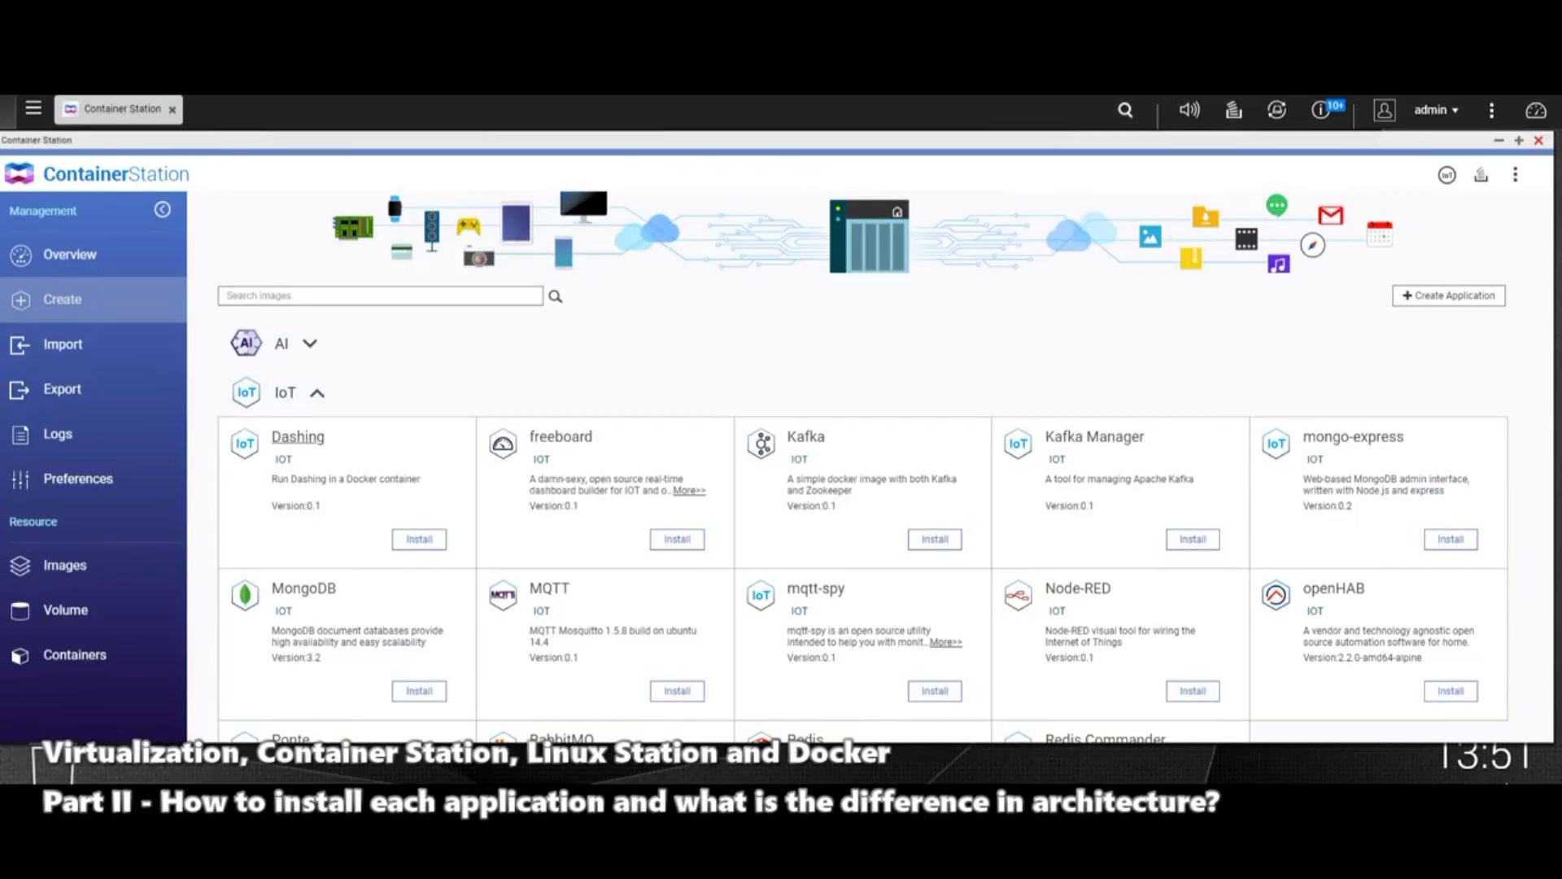
pyautogui.scroll(-2, 887, 468)
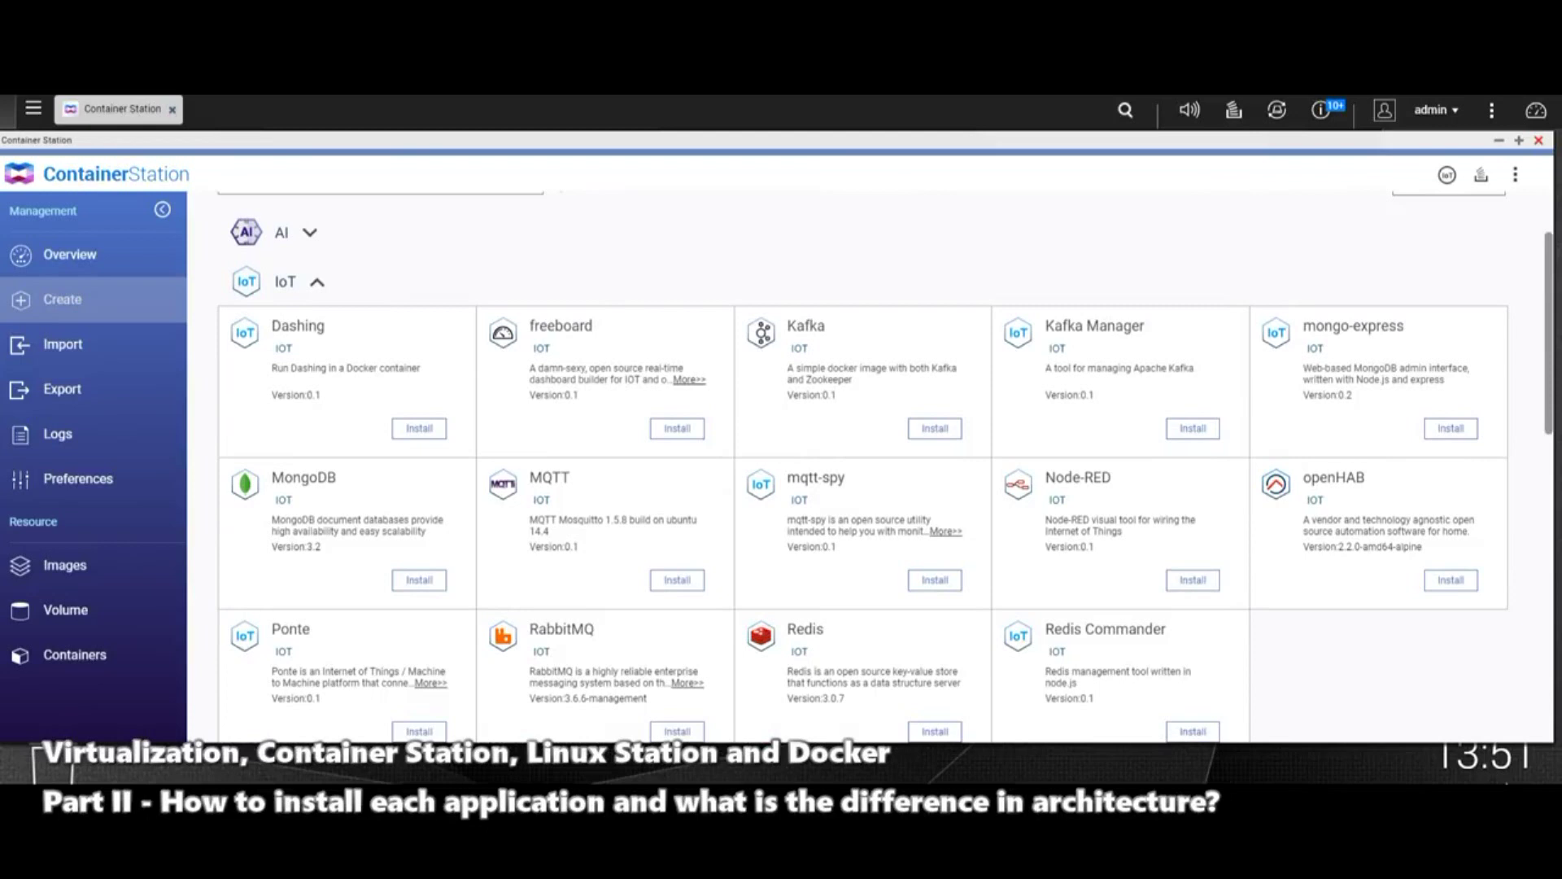
pyautogui.scroll(2, 887, 468)
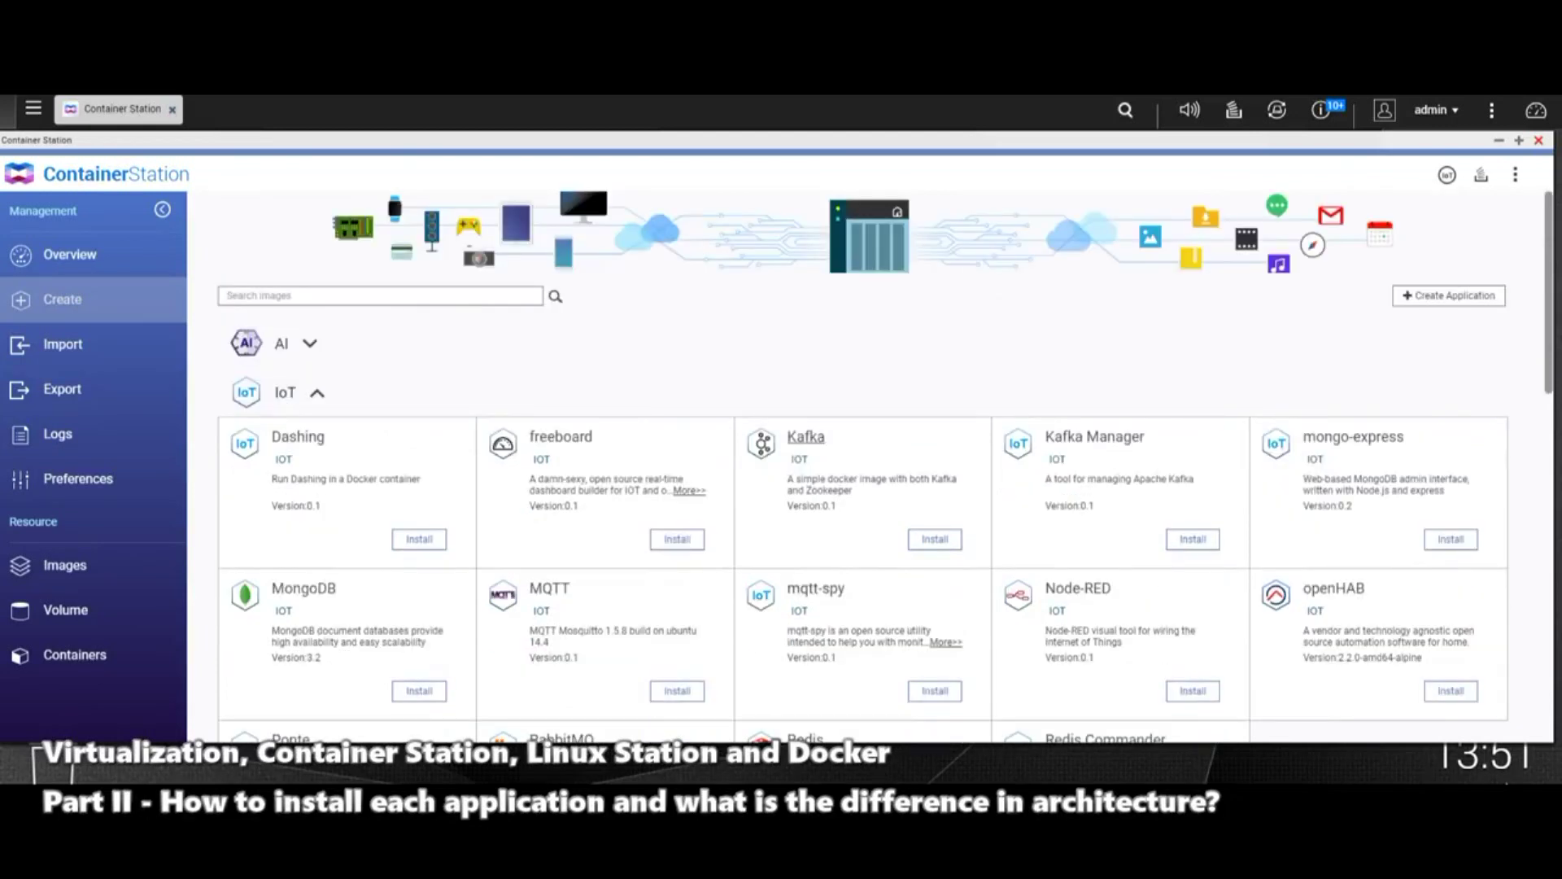
pyautogui.scroll(-6, 805, 440)
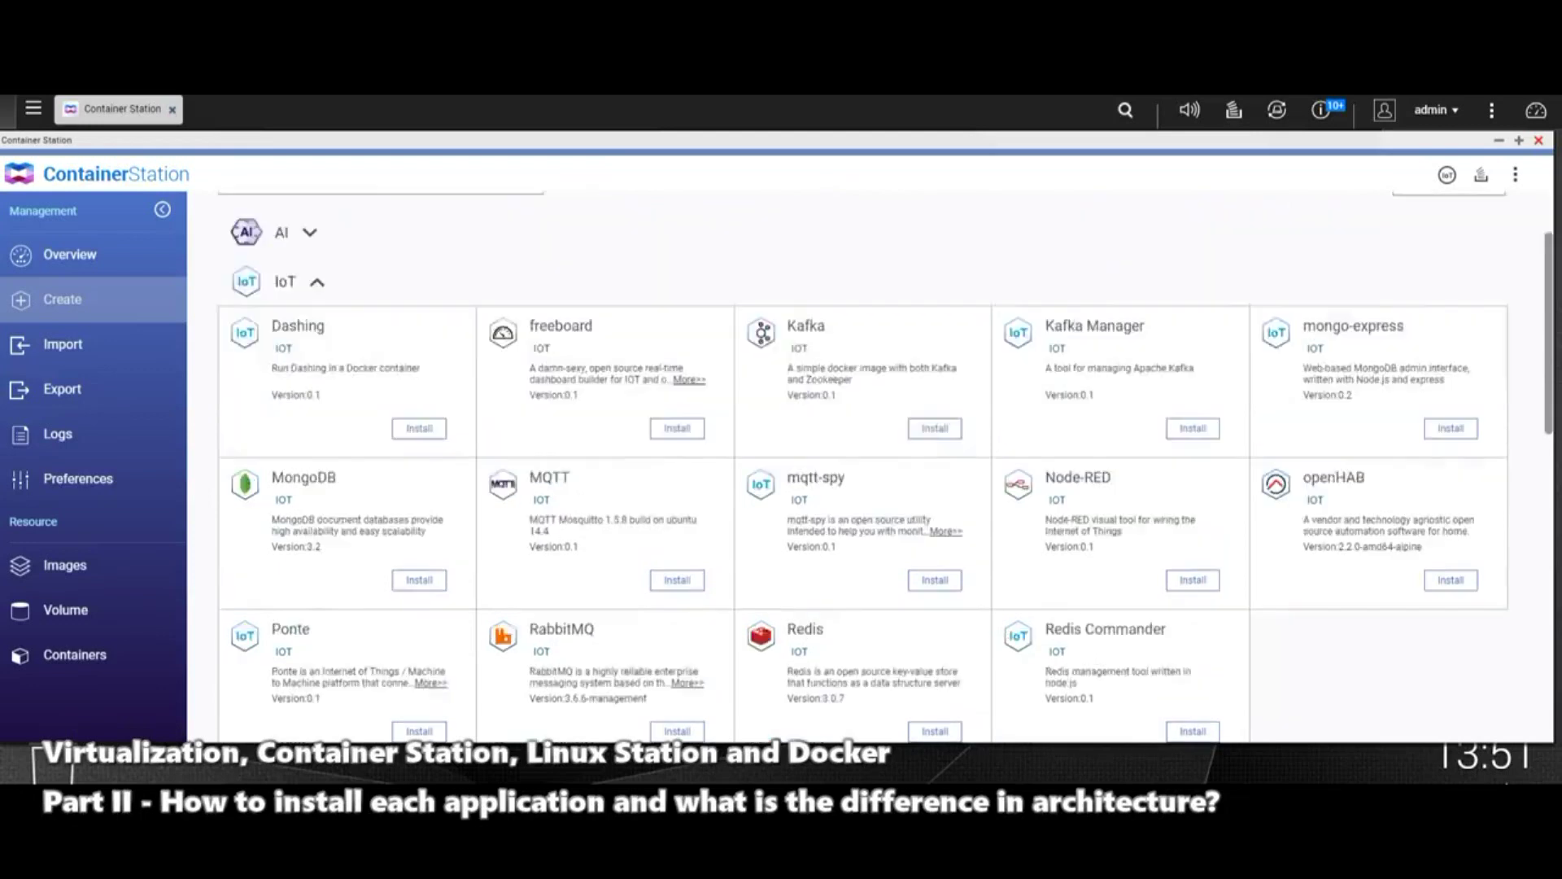
pyautogui.scroll(4, 863, 468)
pyautogui.click(317, 282)
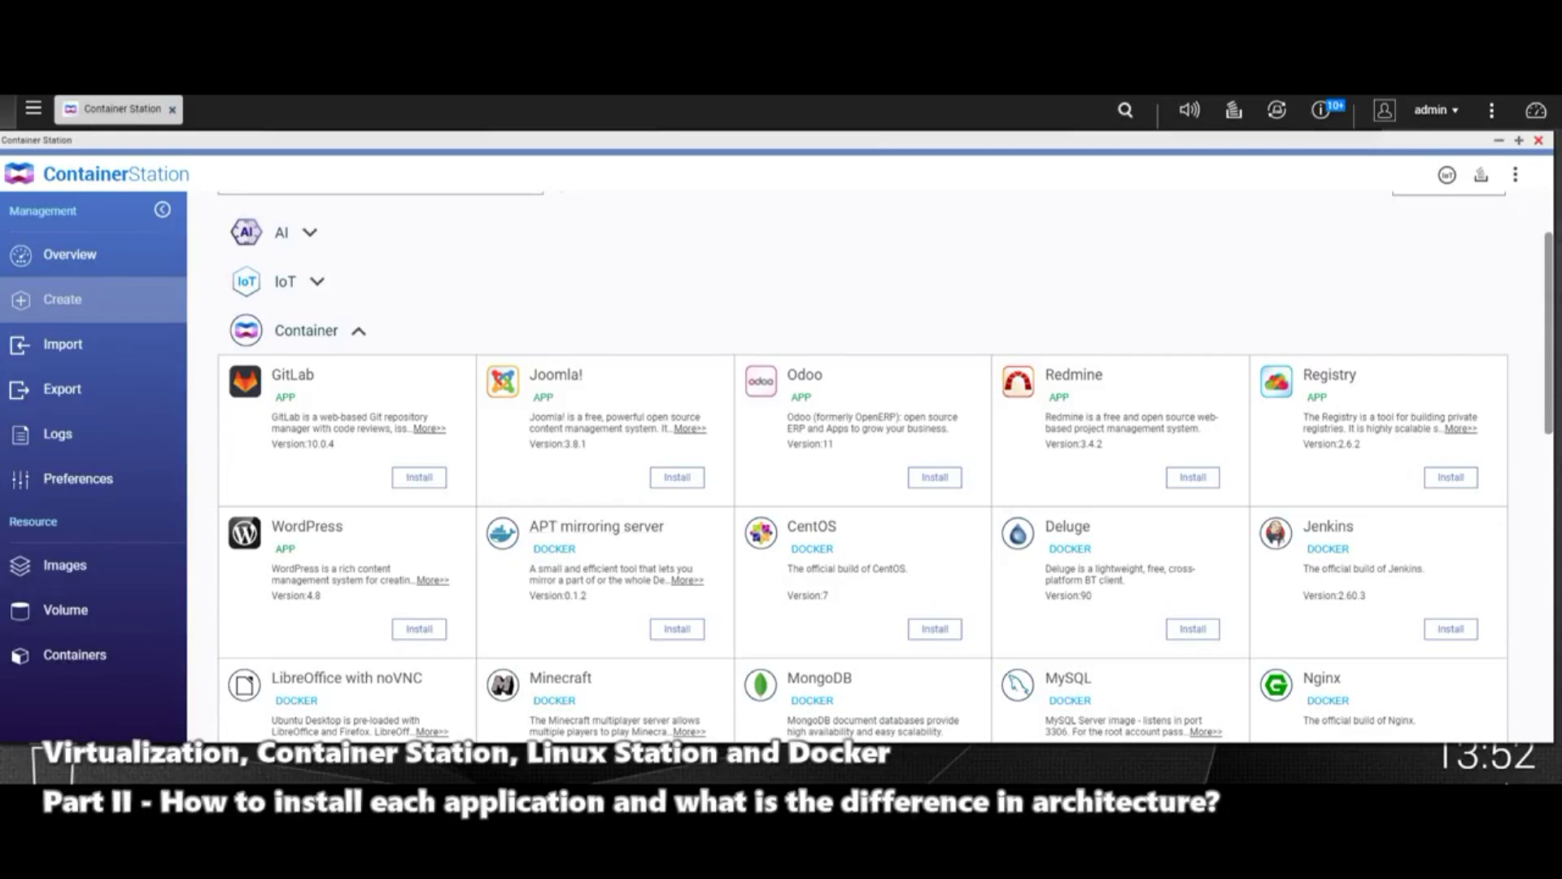
# Step: Scroll through the Container category's apps, such as GitLab, Redmine, Registry, CentOS and Deluge
pyautogui.scroll(-2, 863, 464)
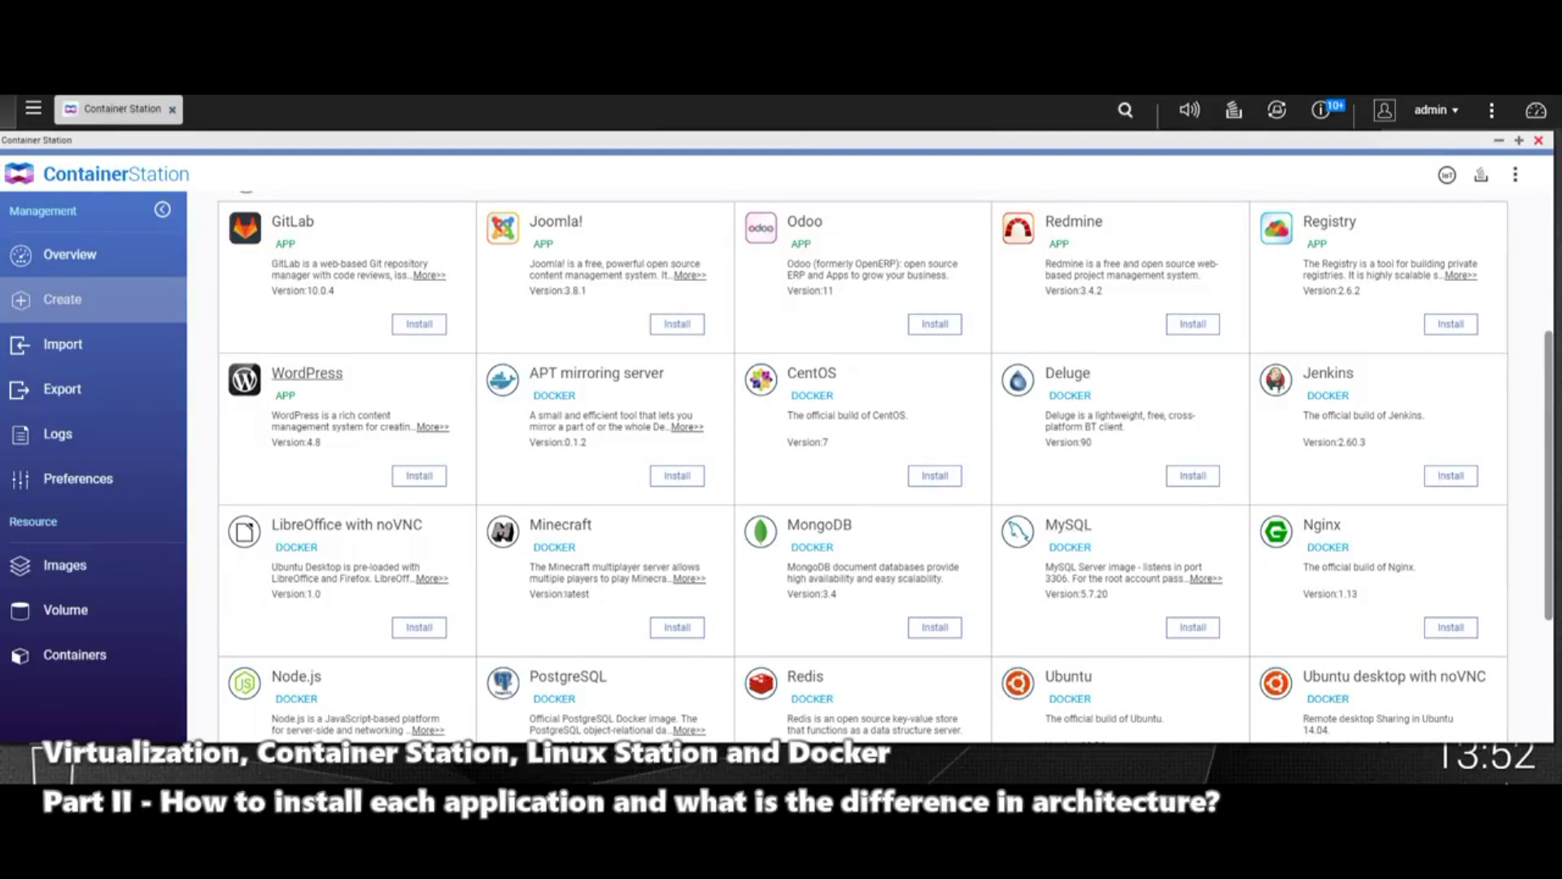
pyautogui.scroll(-3, 862, 464)
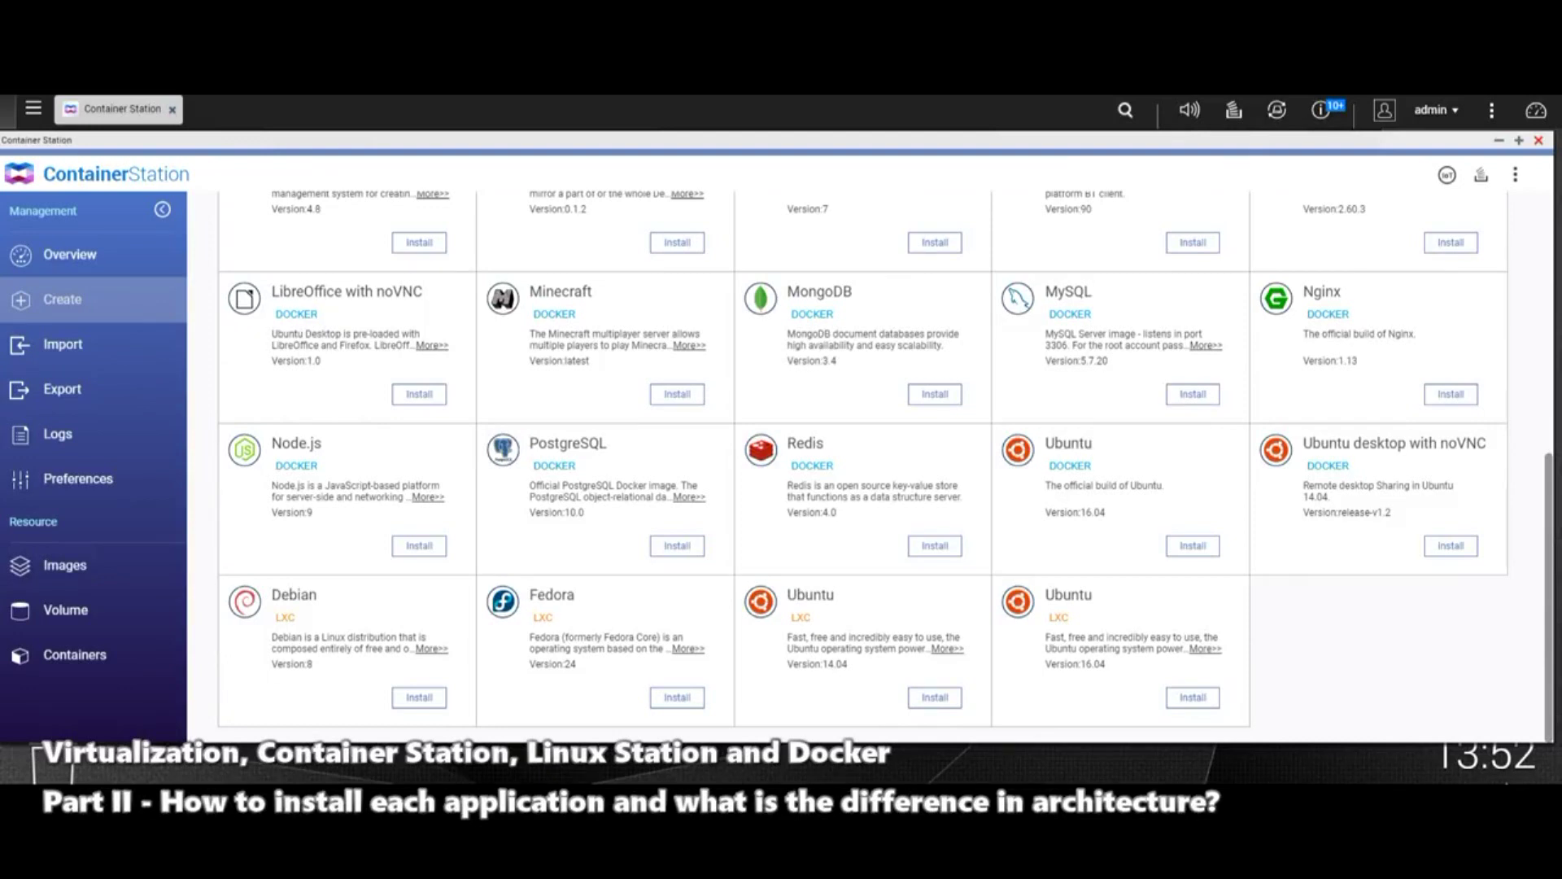
pyautogui.scroll(5, 935, 456)
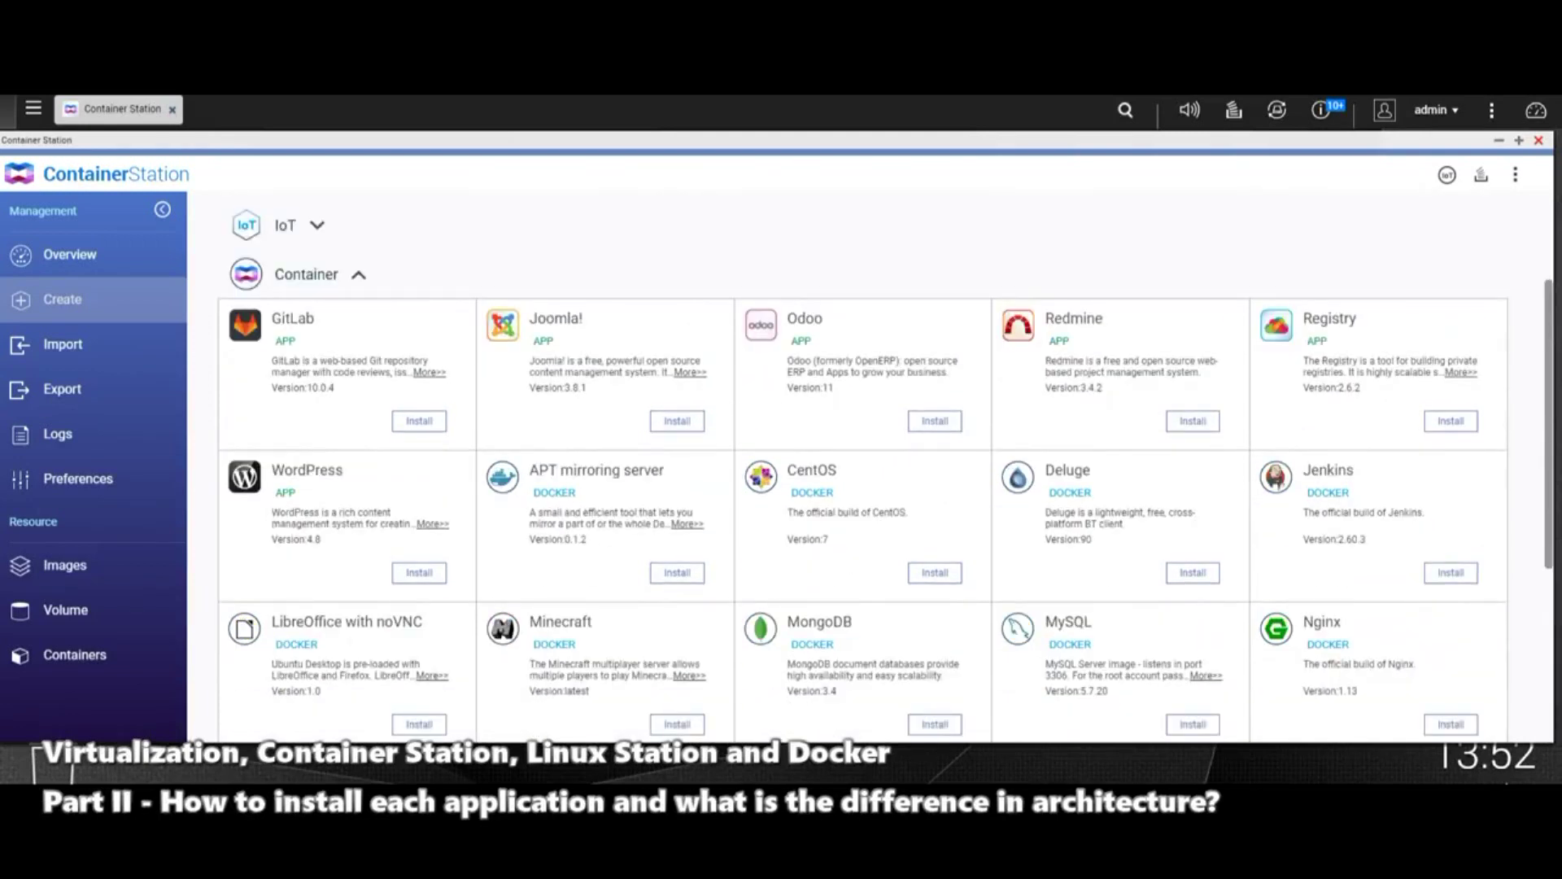
pyautogui.scroll(3, 935, 455)
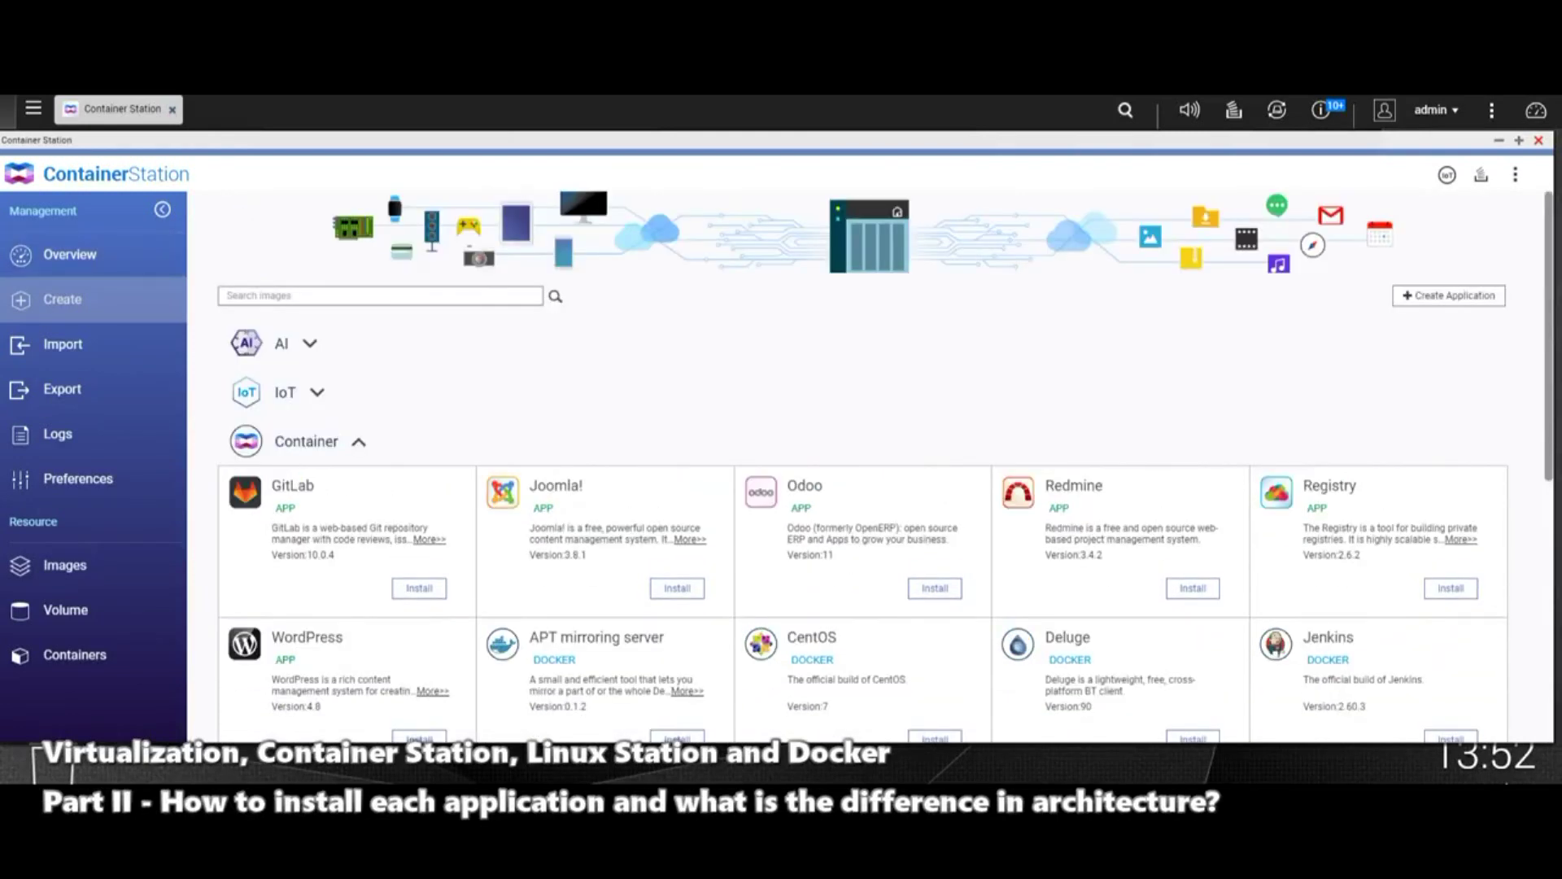
pyautogui.scroll(-5, 935, 456)
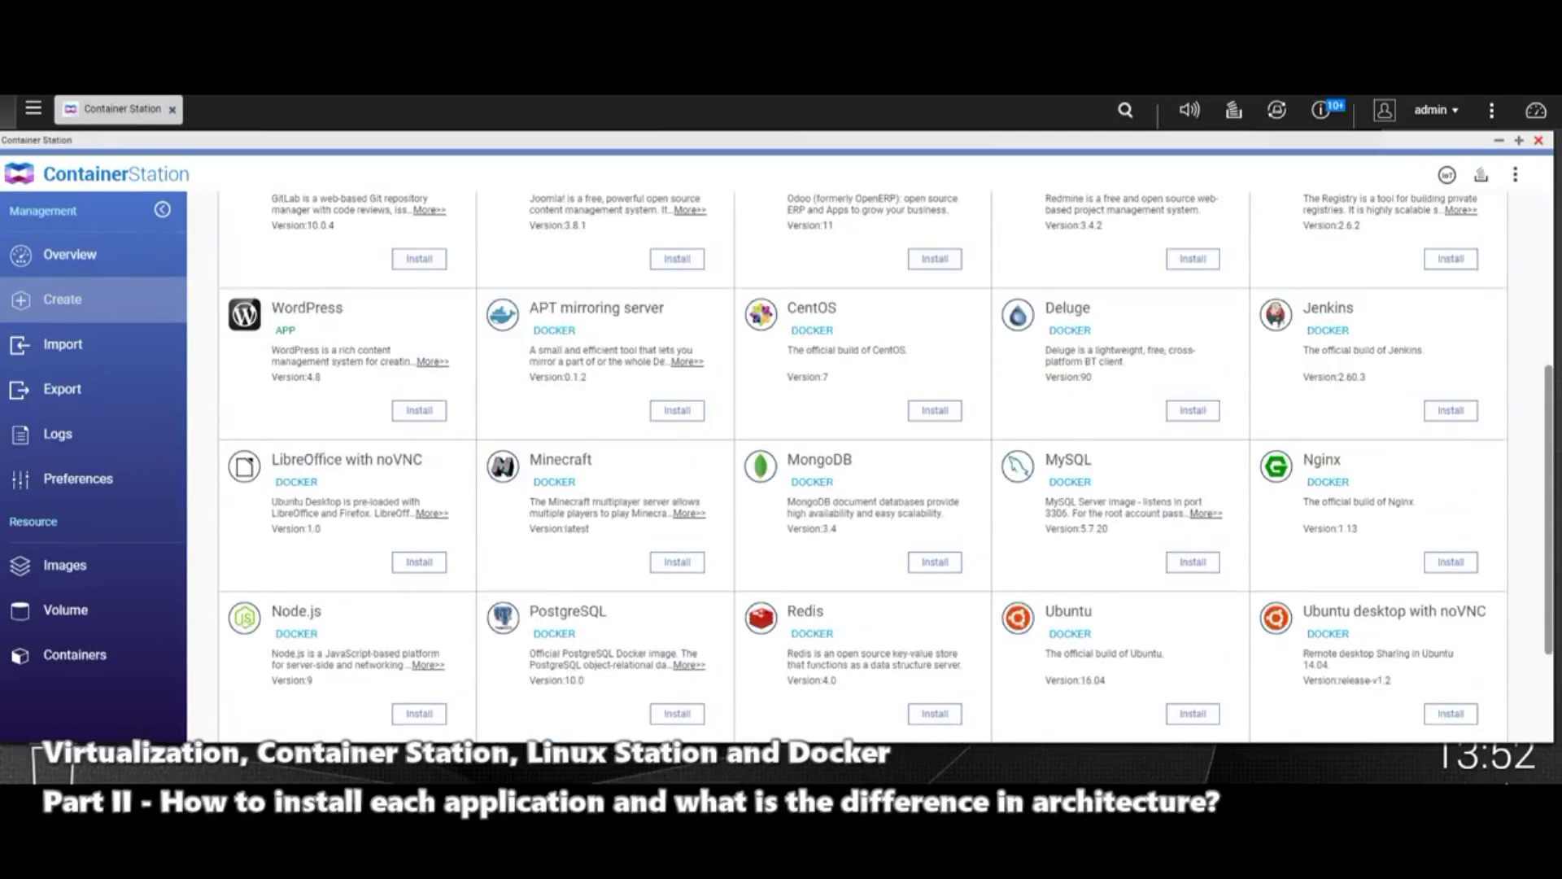
pyautogui.scroll(2, 935, 455)
pyautogui.scroll(-2, 935, 455)
pyautogui.scroll(2, 935, 456)
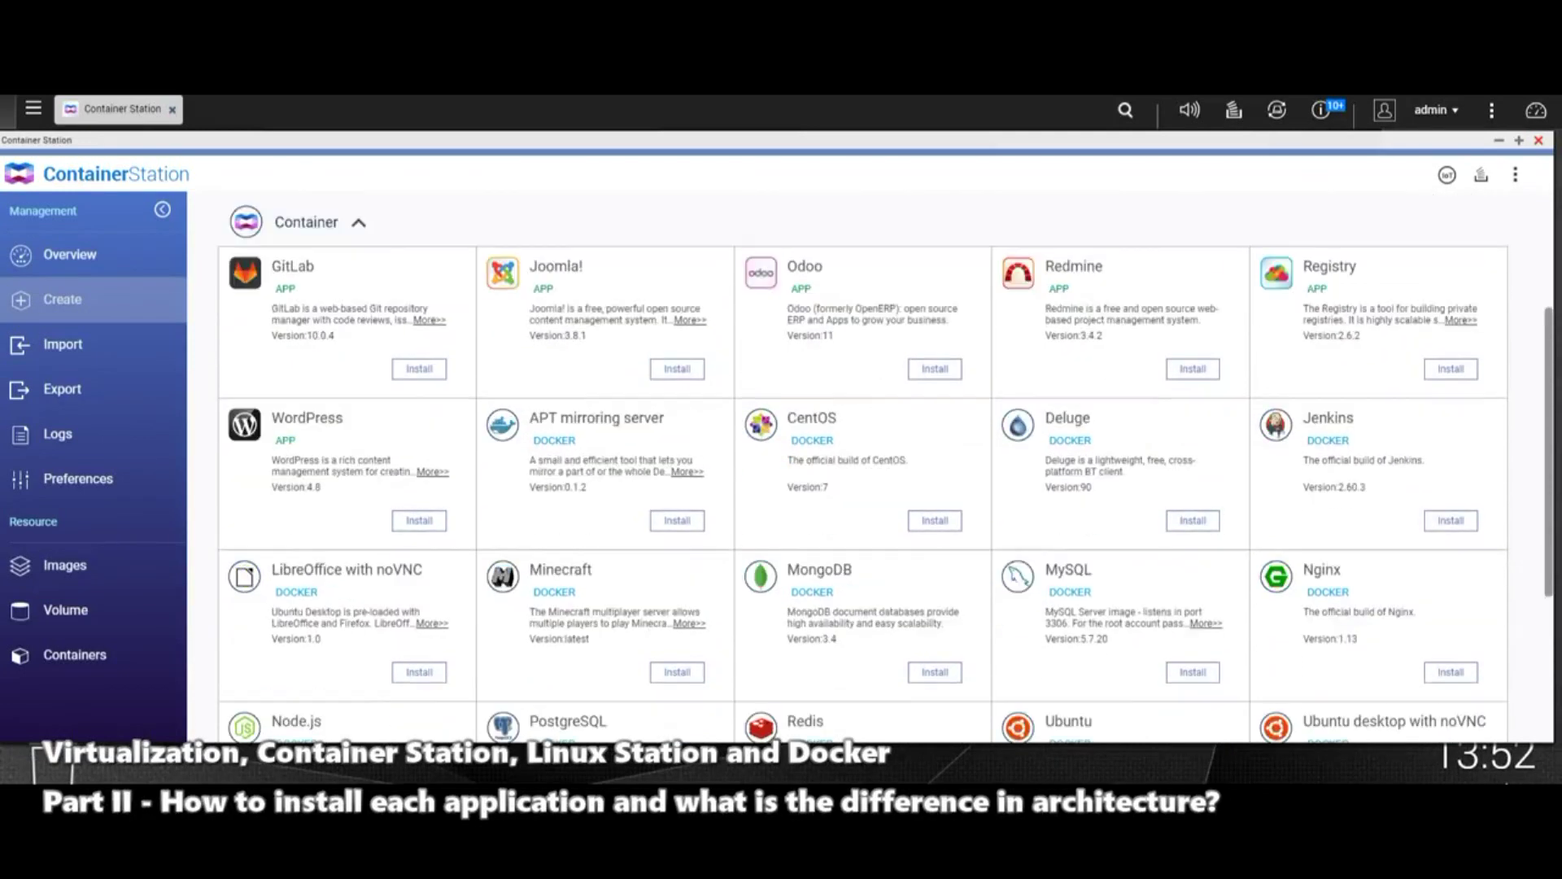
pyautogui.scroll(-2, 936, 455)
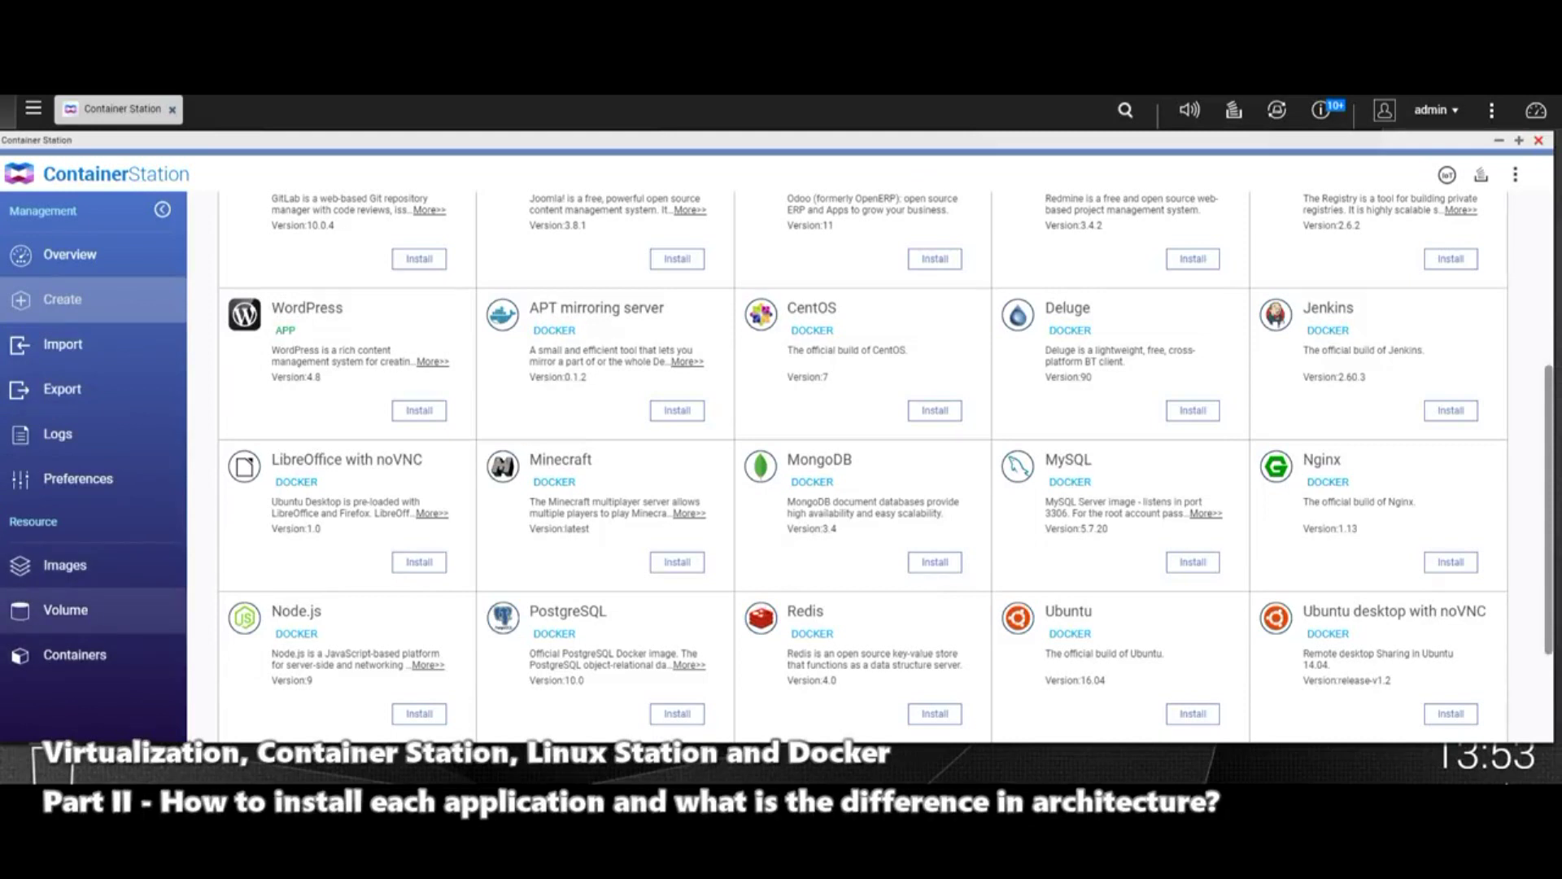
pyautogui.scroll(-2, 887, 466)
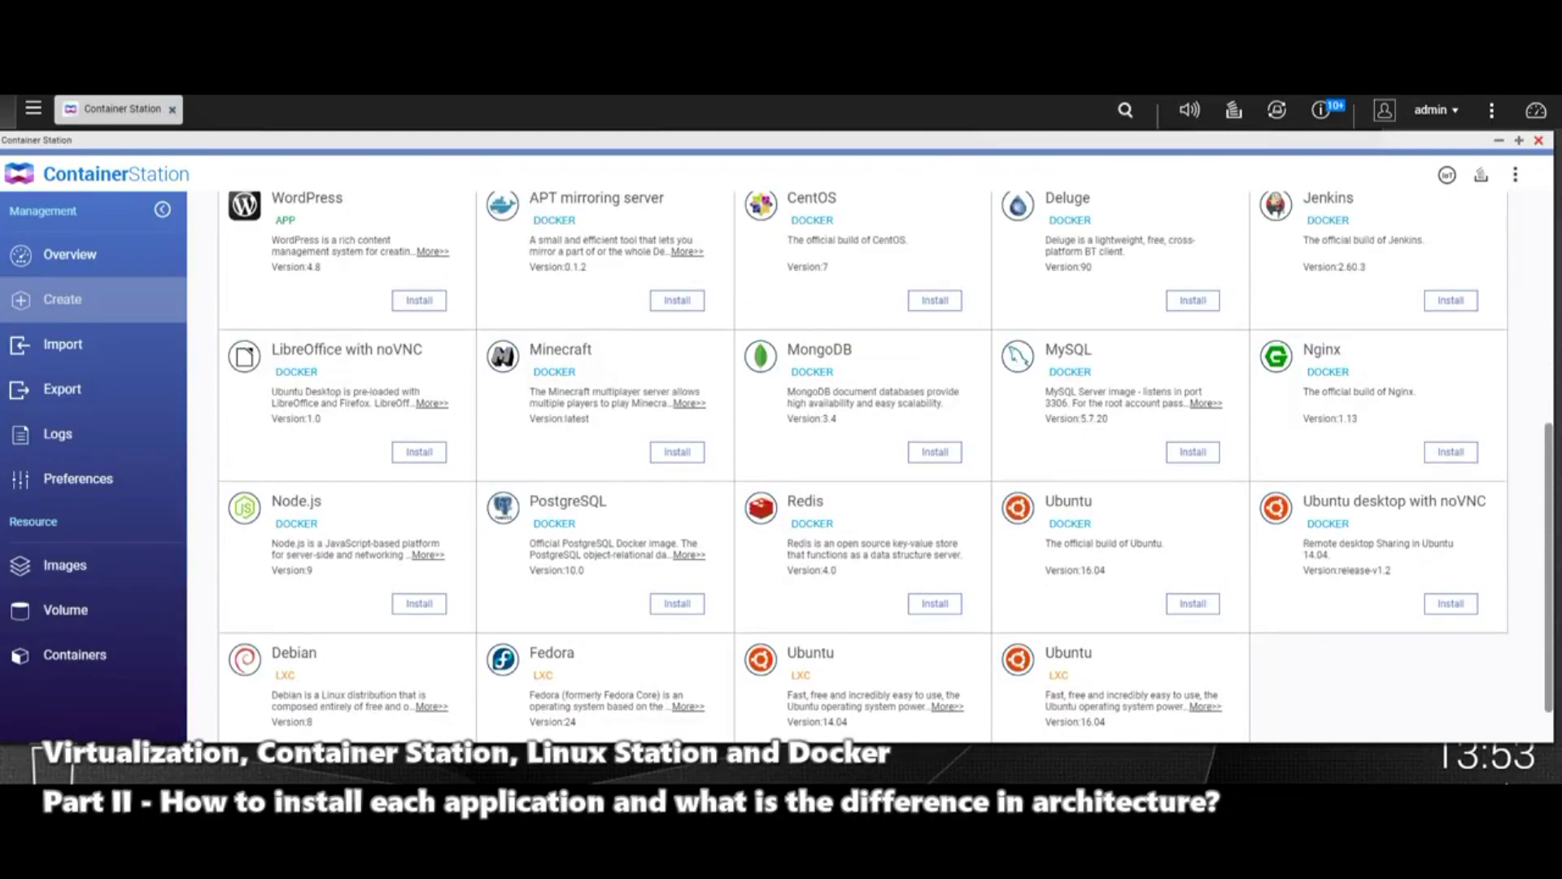
pyautogui.scroll(5, 1074, 488)
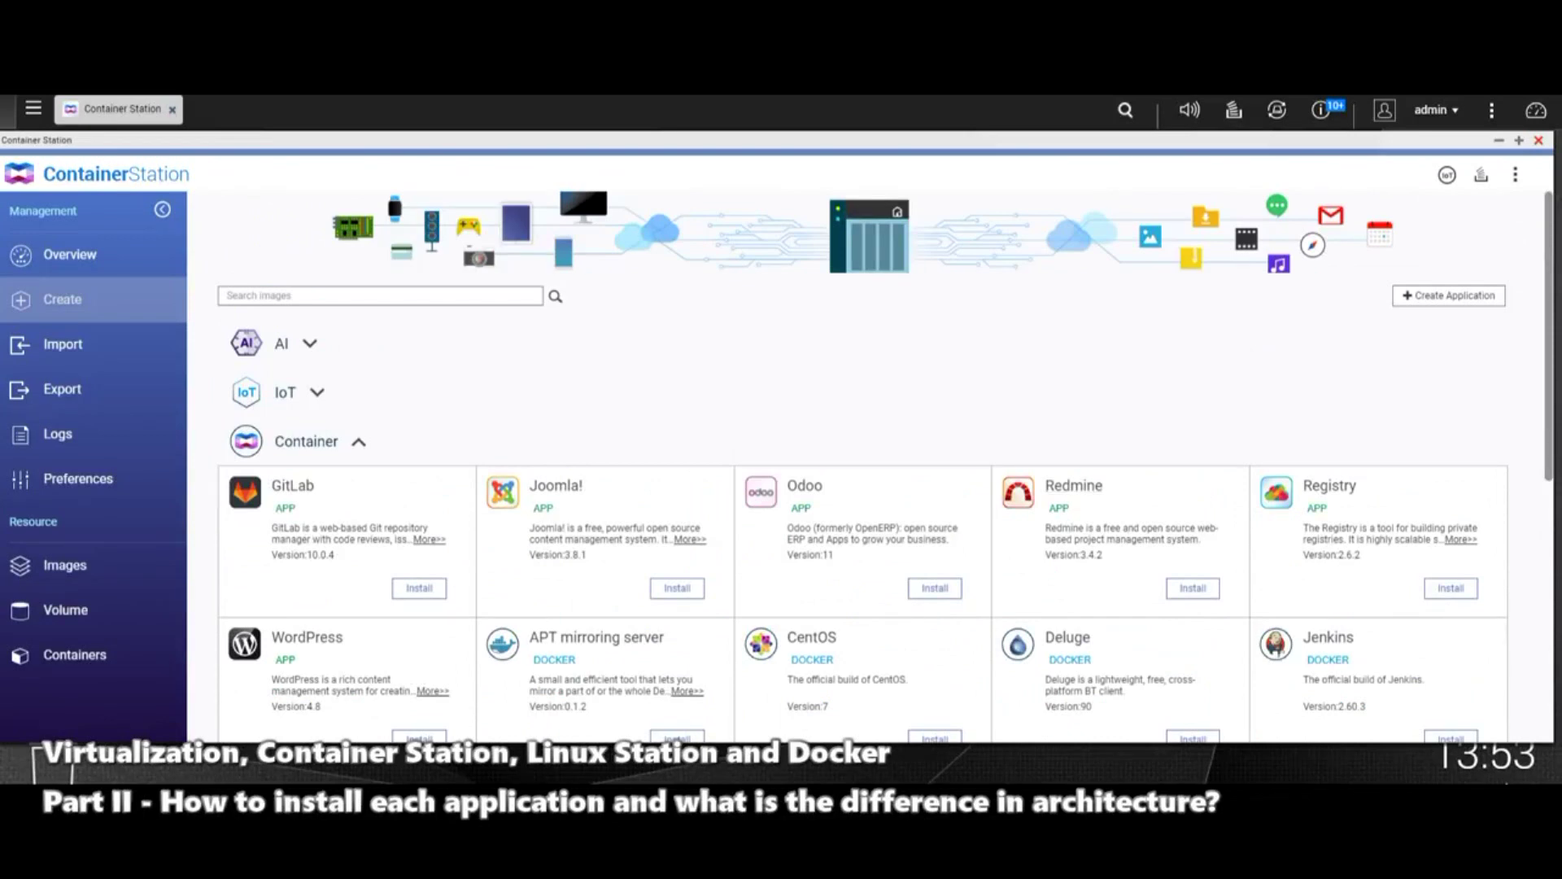
pyautogui.scroll(-5, 887, 466)
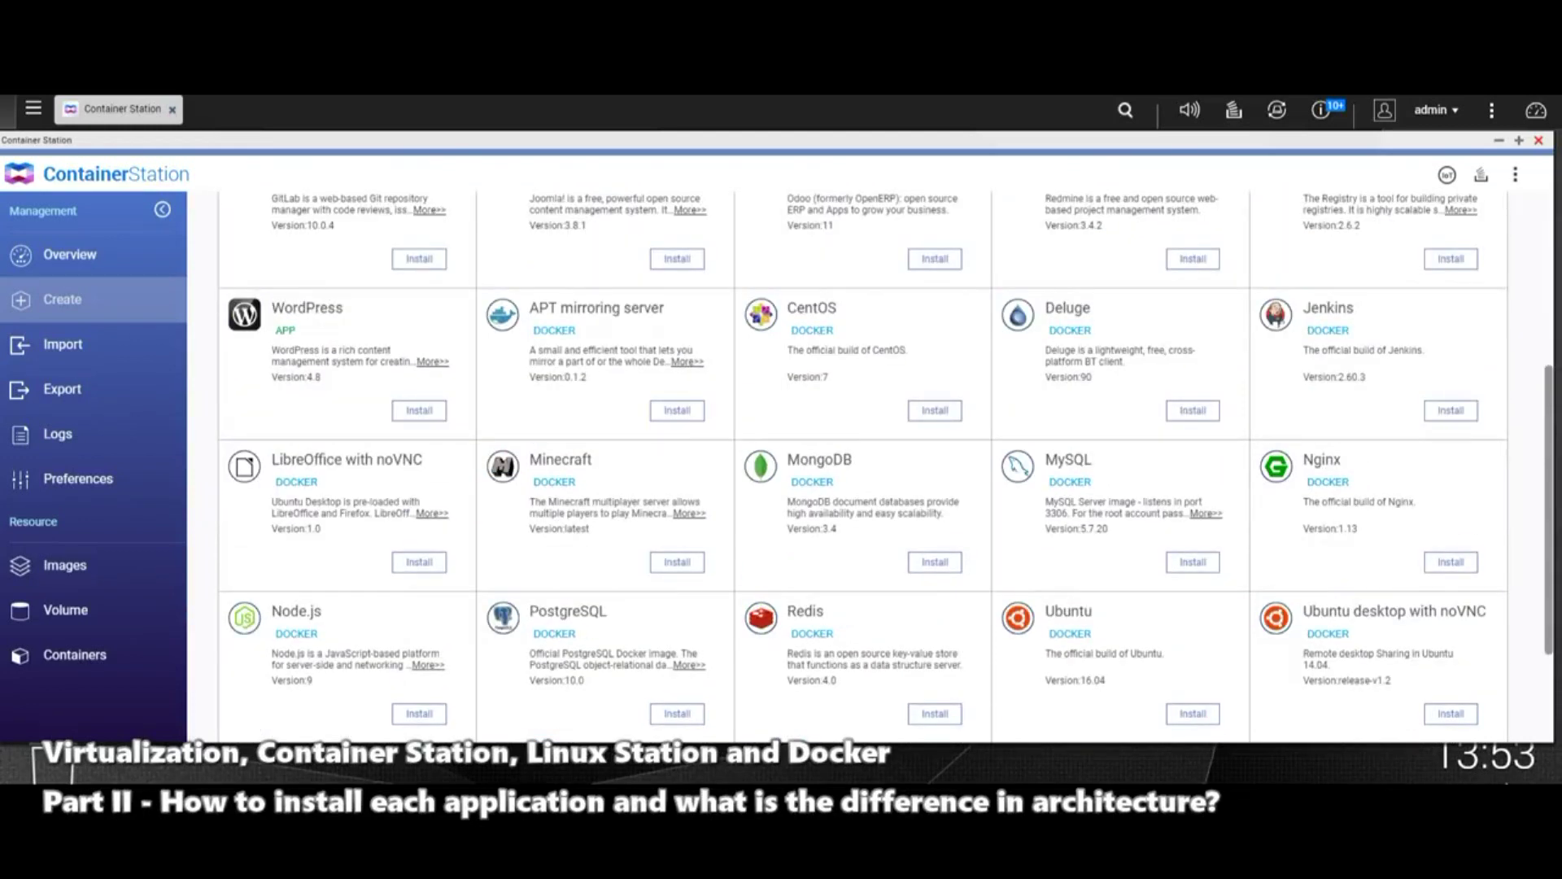
pyautogui.scroll(-3, 887, 467)
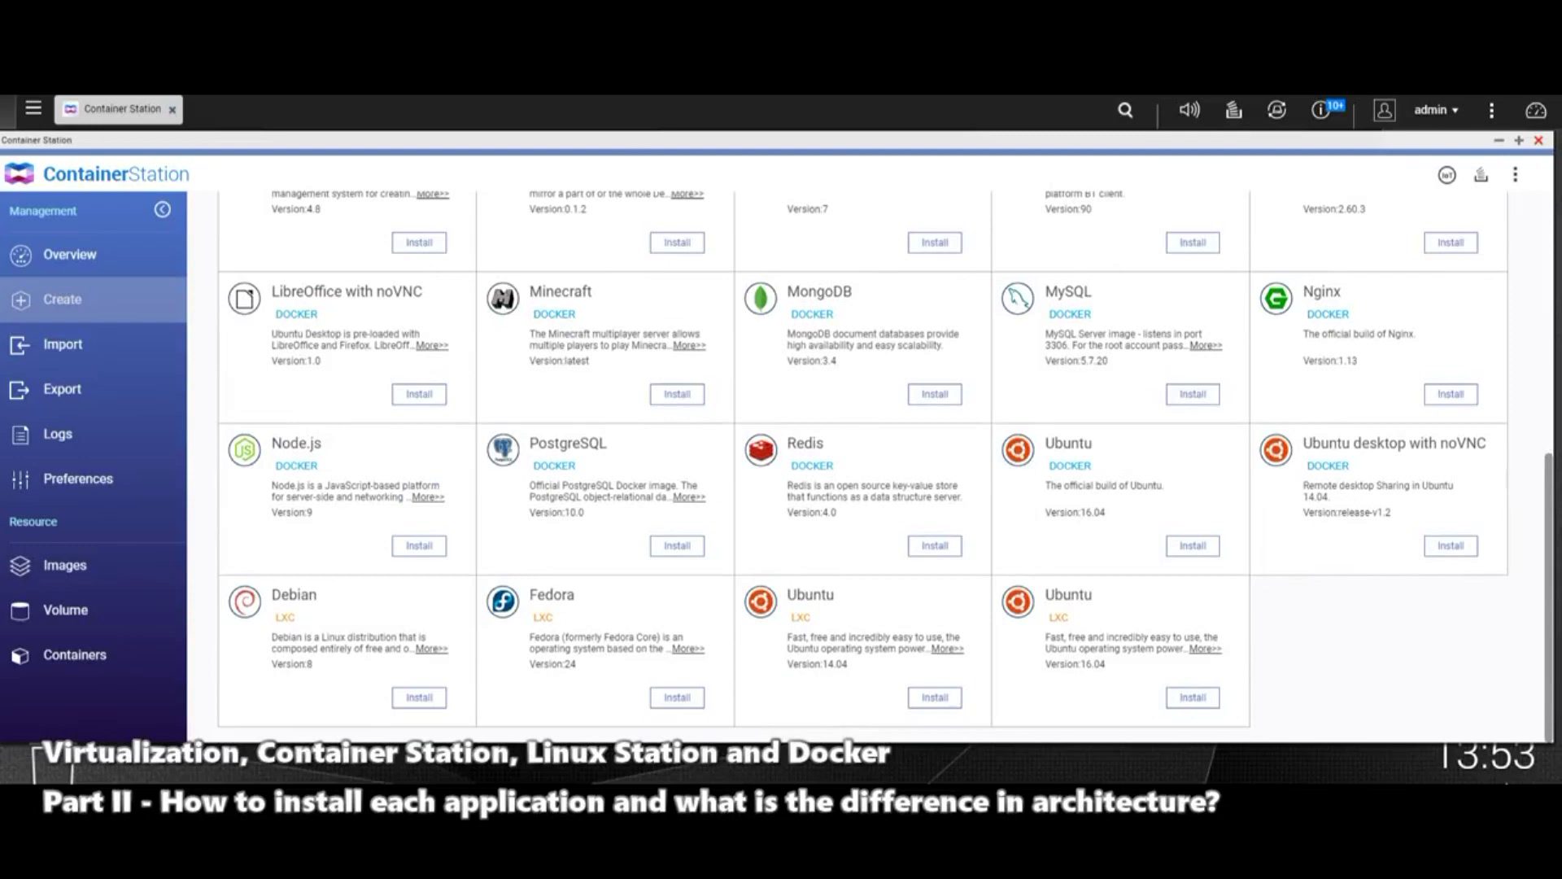
pyautogui.scroll(8, 887, 467)
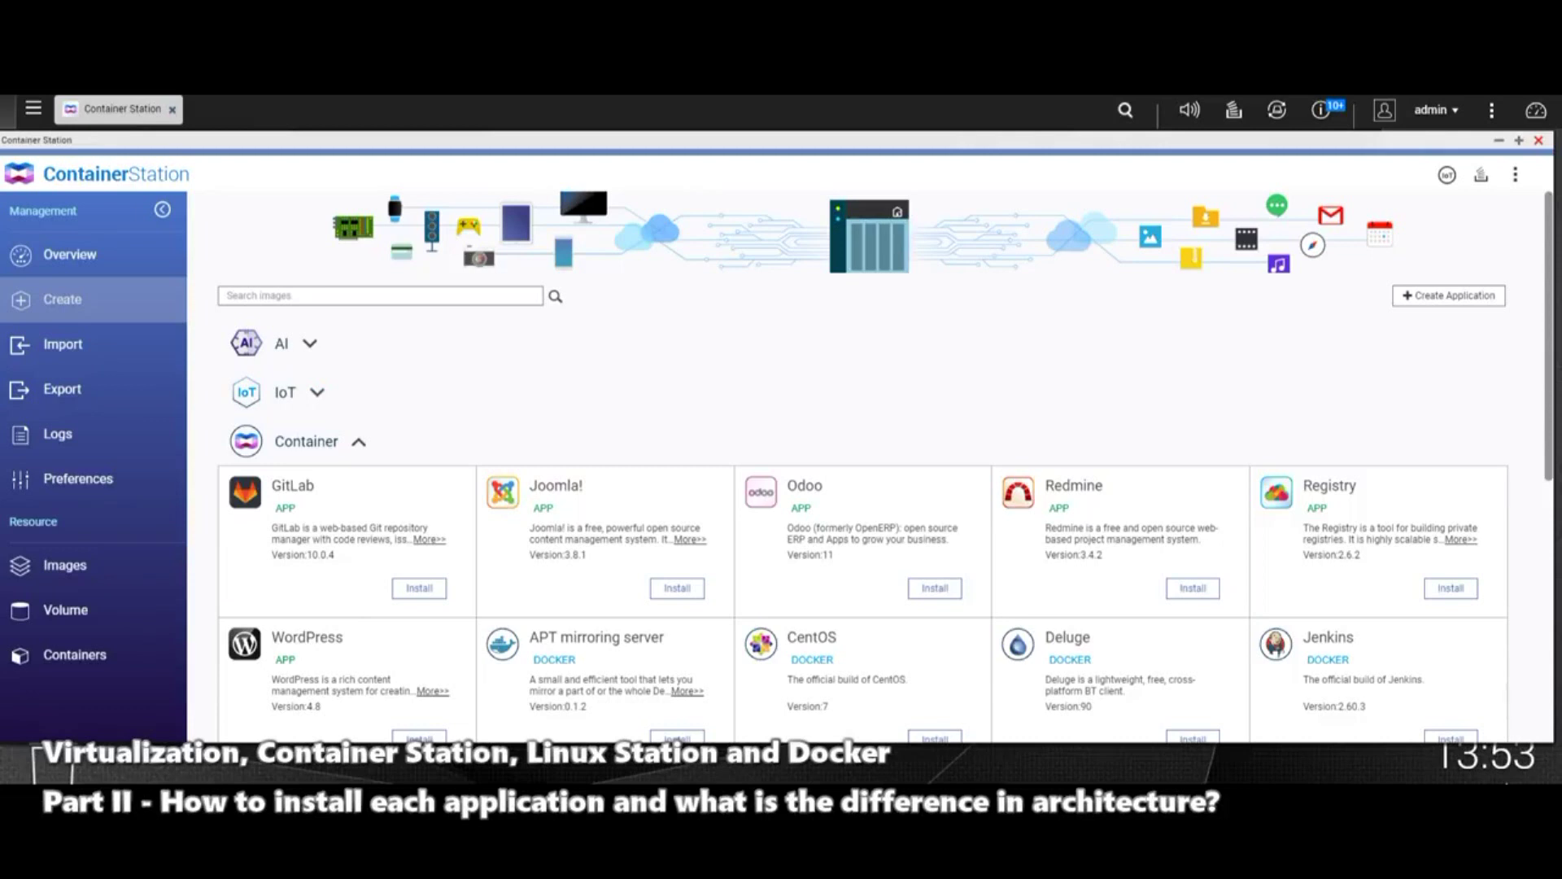
pyautogui.scroll(-6, 596, 308)
pyautogui.scroll(2, 419, 478)
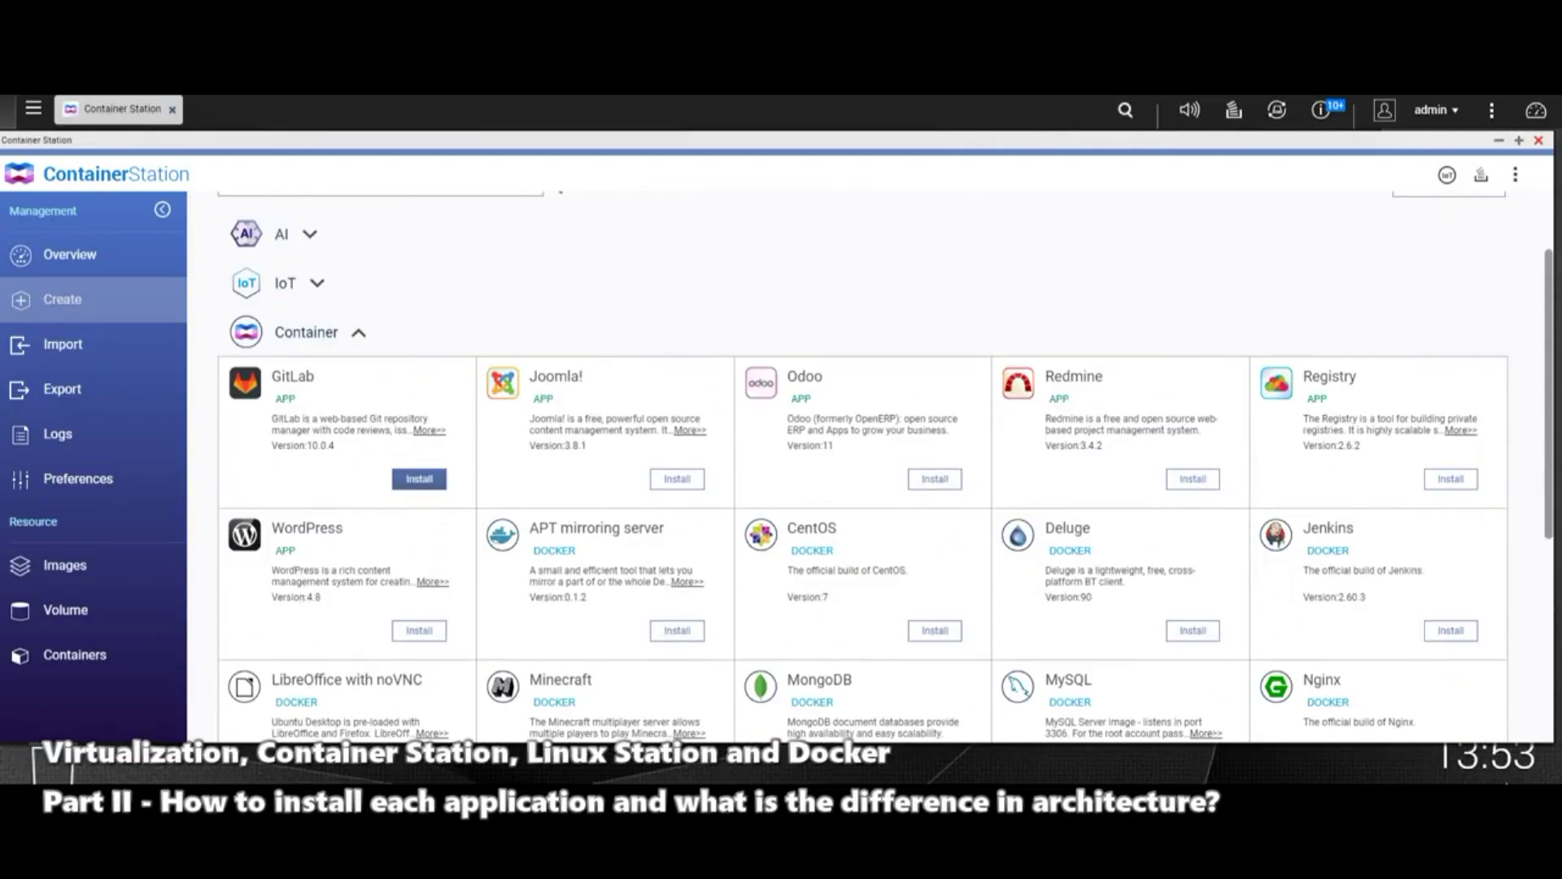
# Step: Begin installing GitLab and review the default login details in its description
pyautogui.click(420, 478)
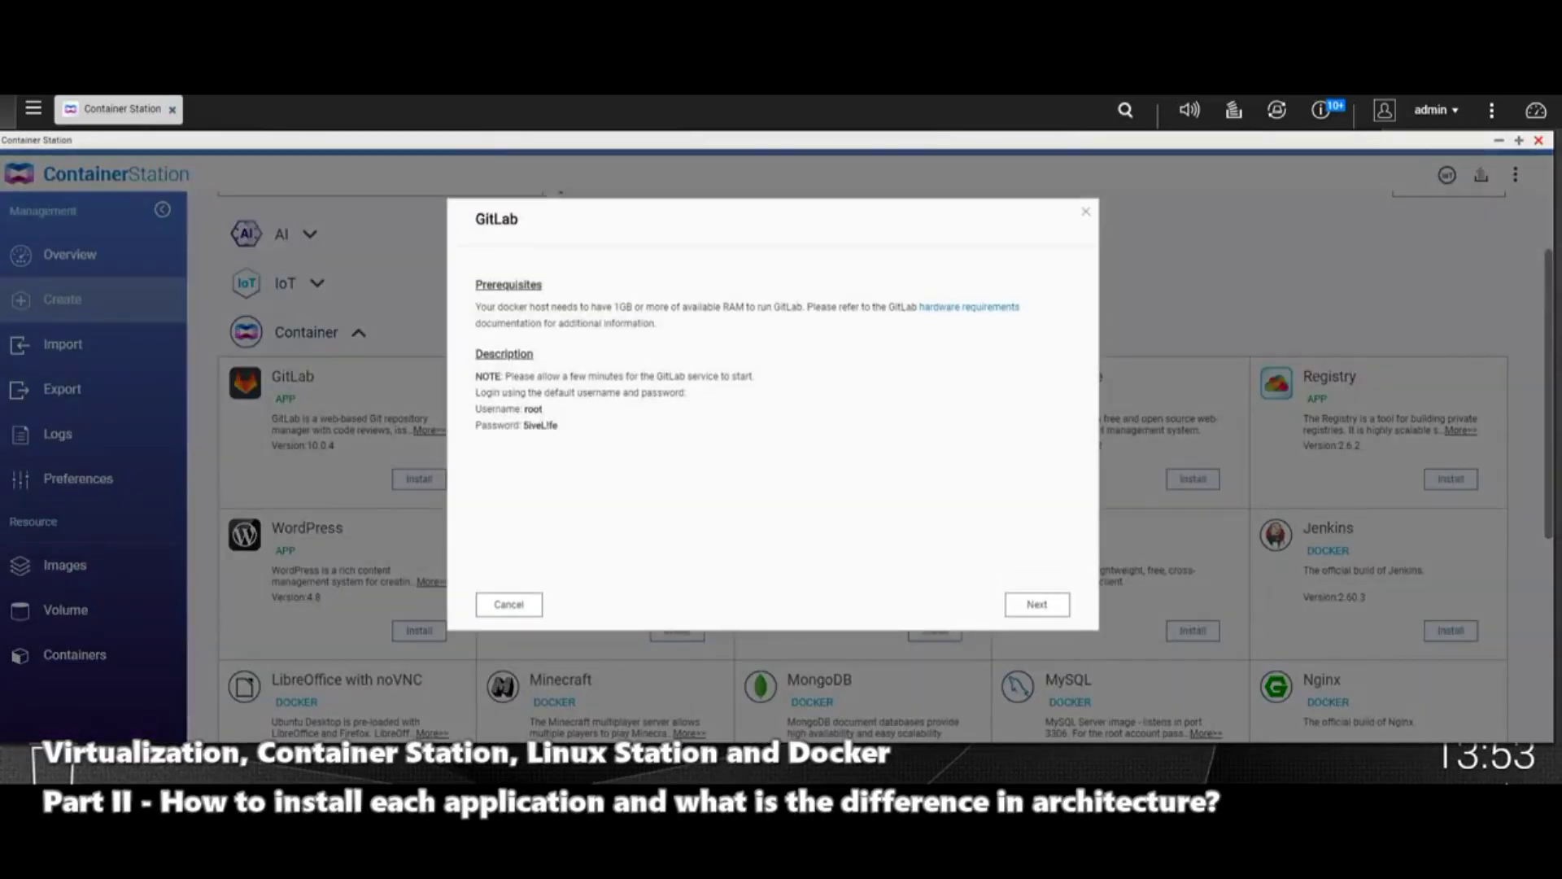
pyautogui.moveTo(558, 425); pyautogui.dragTo(481, 409)
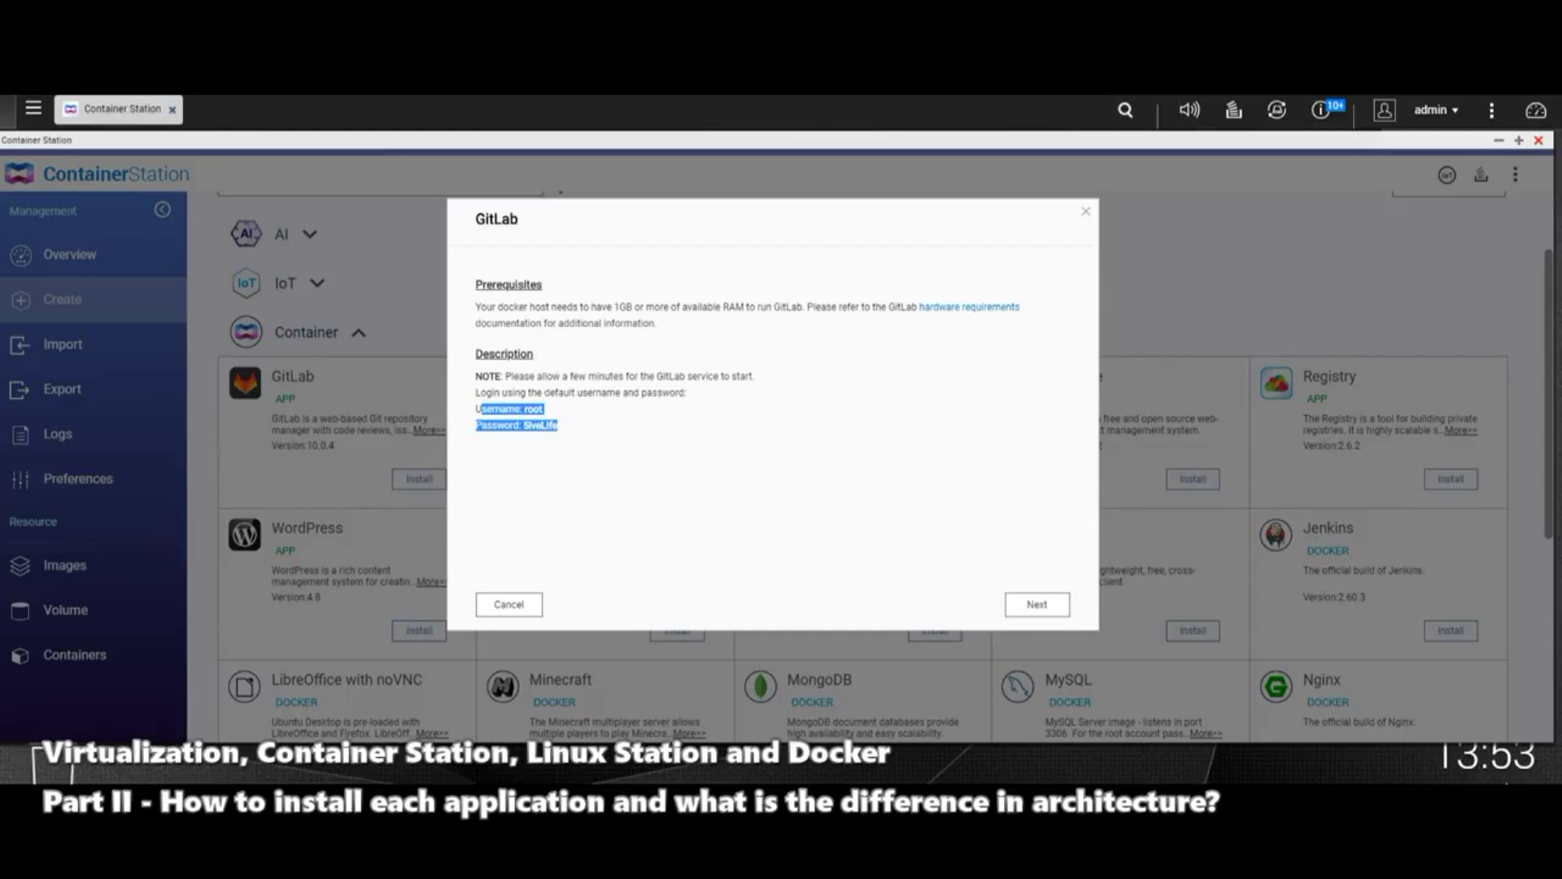
pyautogui.moveTo(559, 424); pyautogui.dragTo(500, 408)
pyautogui.click(500, 408)
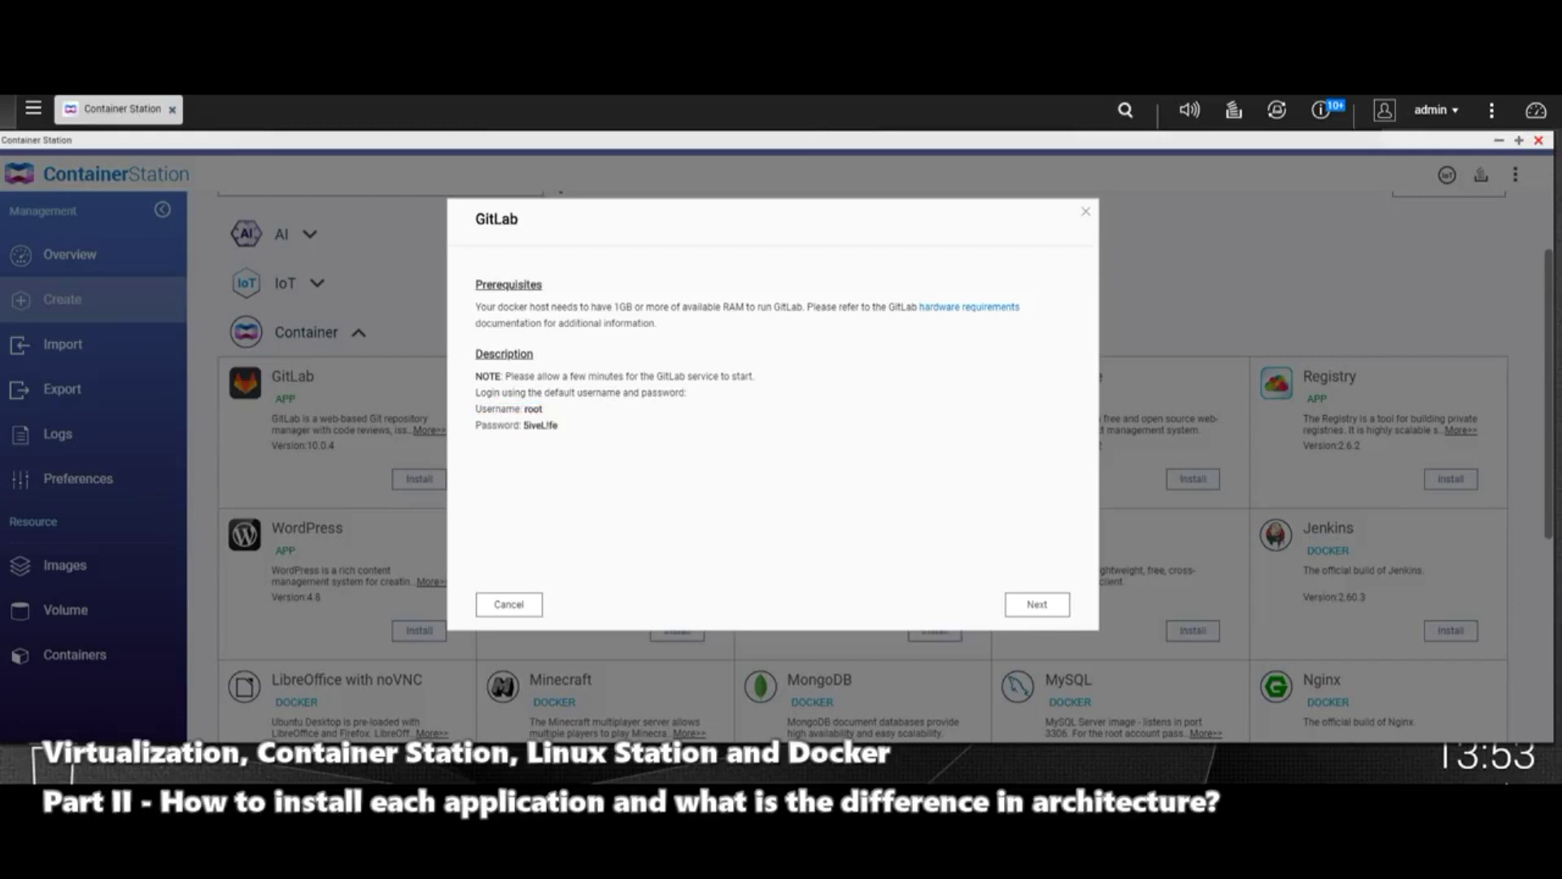
# Step: Keep HTTP port 10080 and SSH port 10022 and finish the GitLab setup
pyautogui.press('Return')
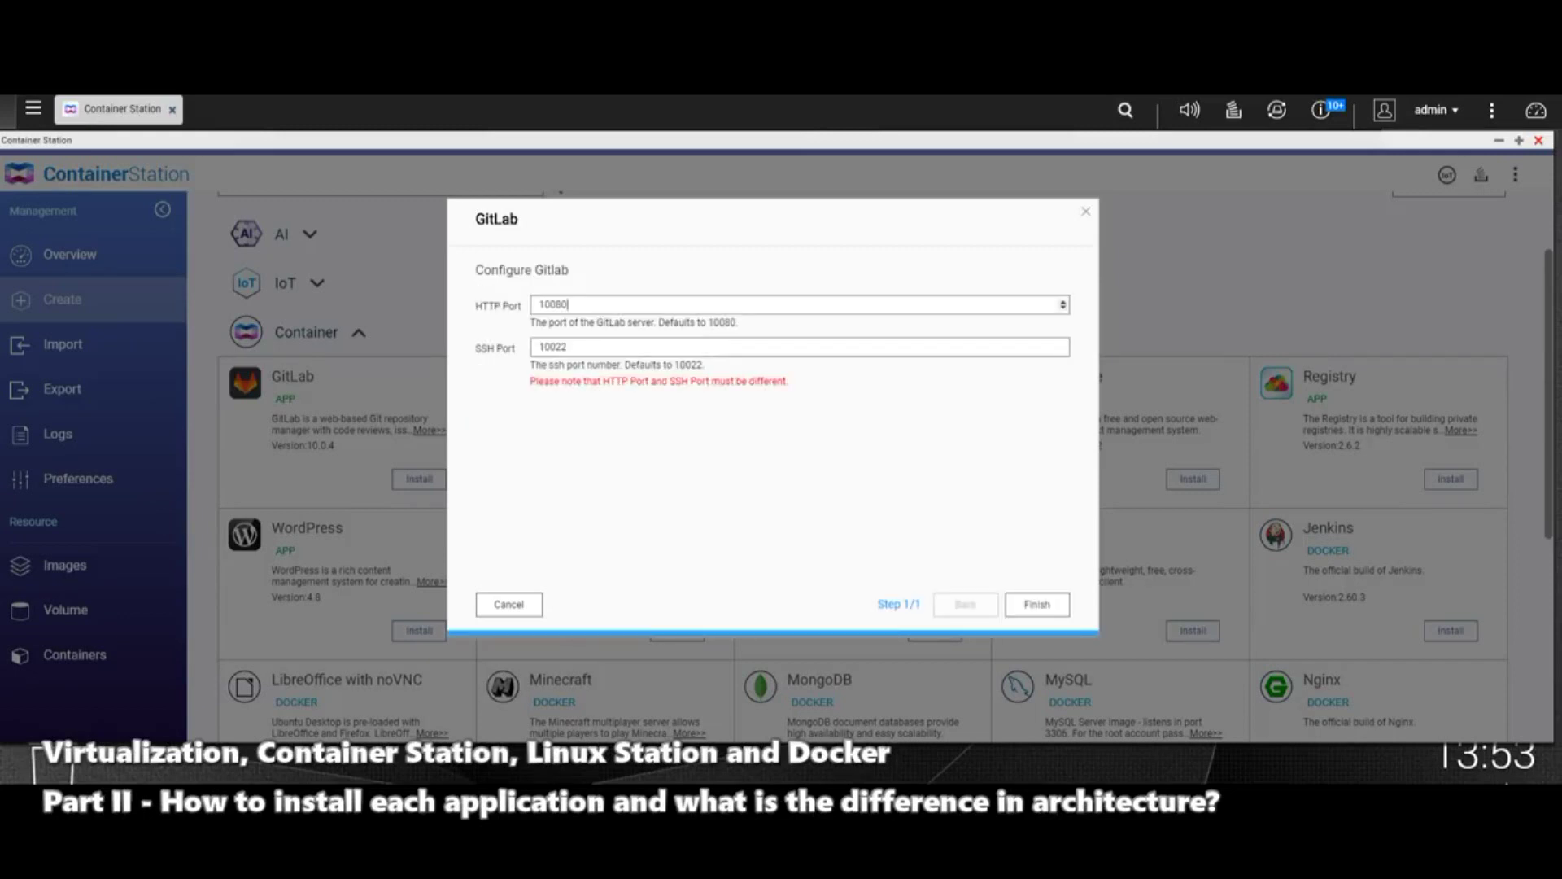
pyautogui.doubleClick(554, 304)
pyautogui.press('Return')
# Step: Scroll the catalog down to the Node.js, PostgreSQL, Redis, Ubuntu Docker and Debian, Fedora, Ubuntu LXC images
pyautogui.scroll(-1, 863, 468)
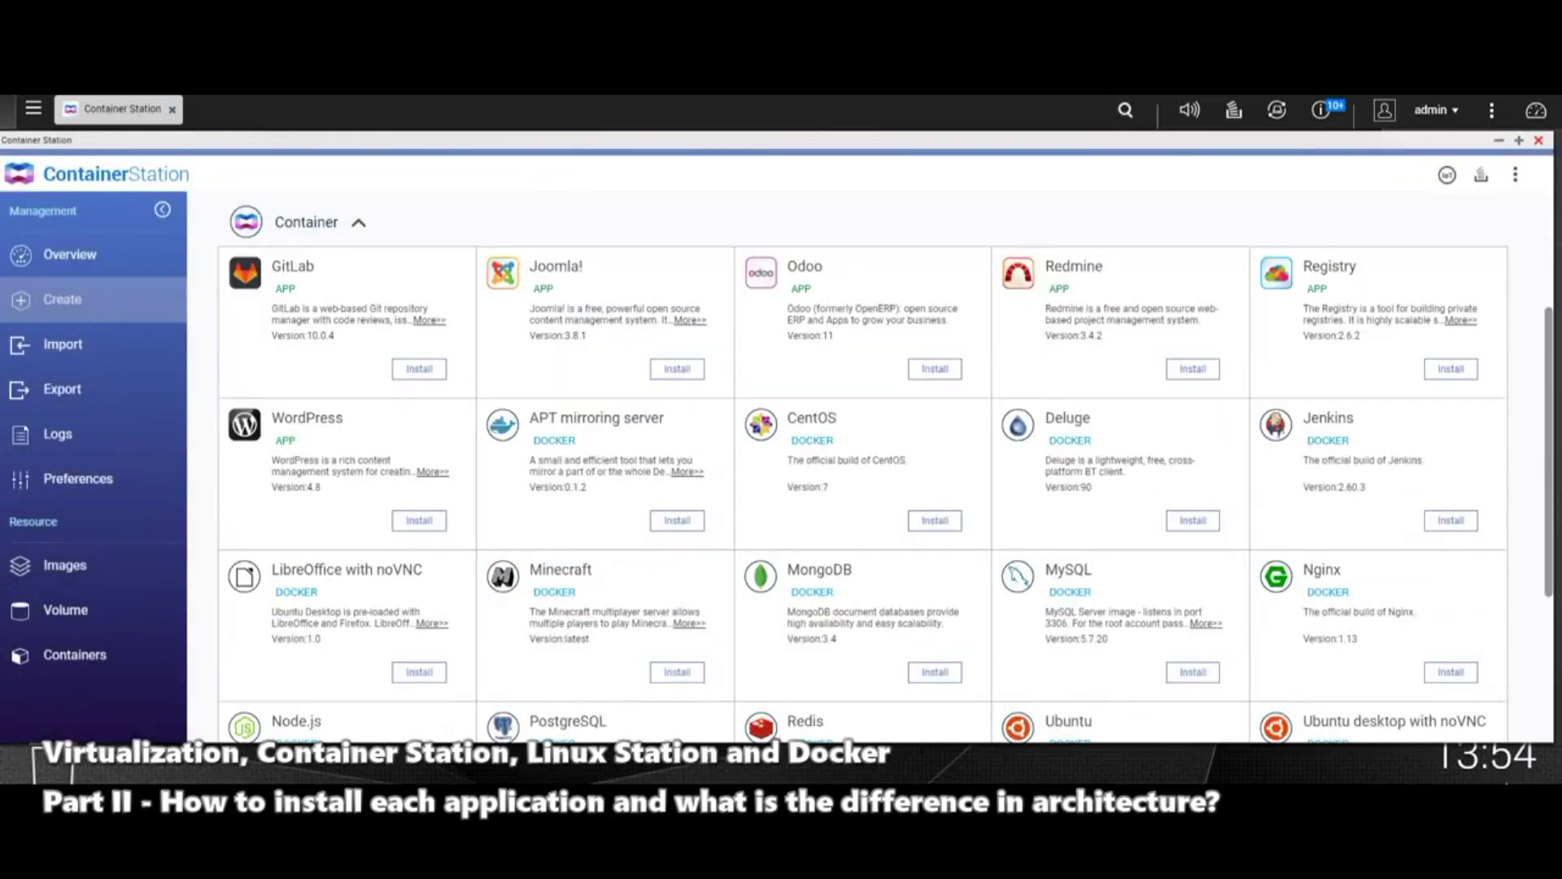
pyautogui.scroll(-2, 1451, 521)
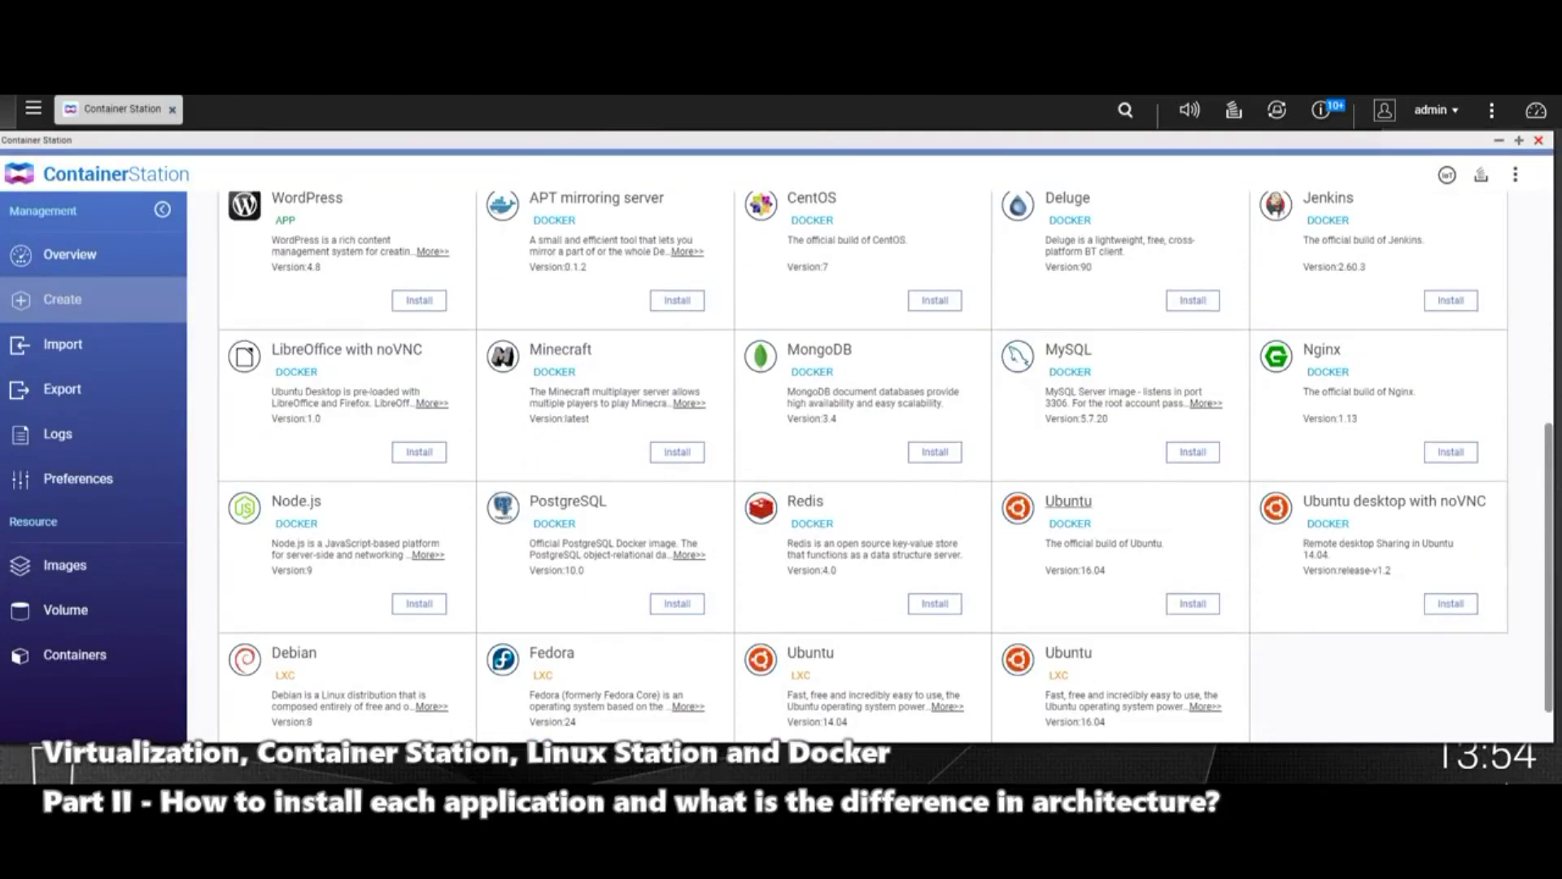
pyautogui.scroll(-1, 1068, 503)
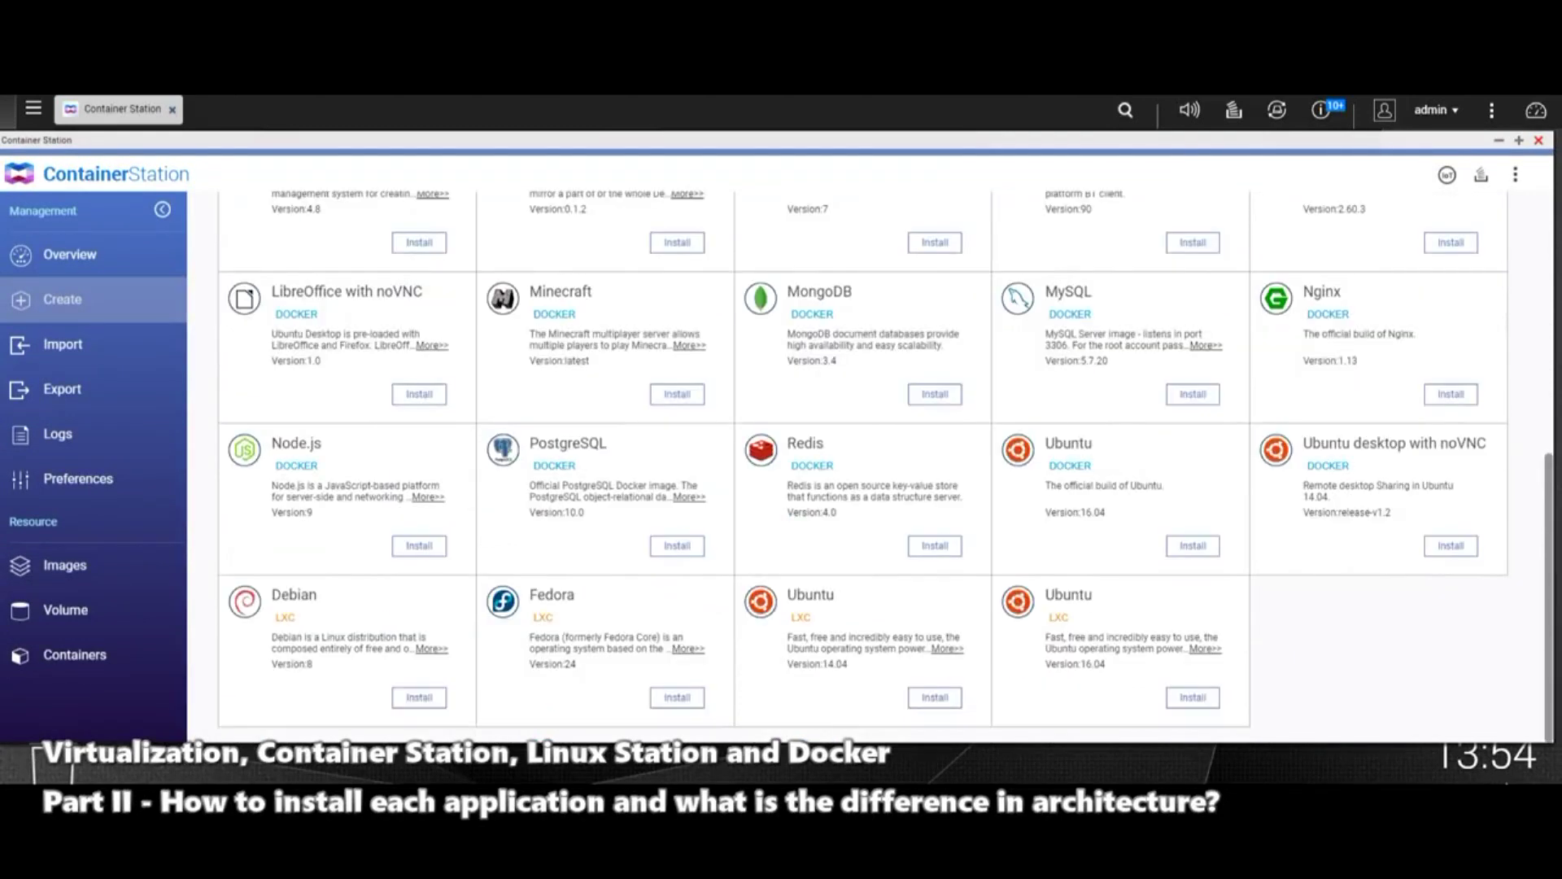